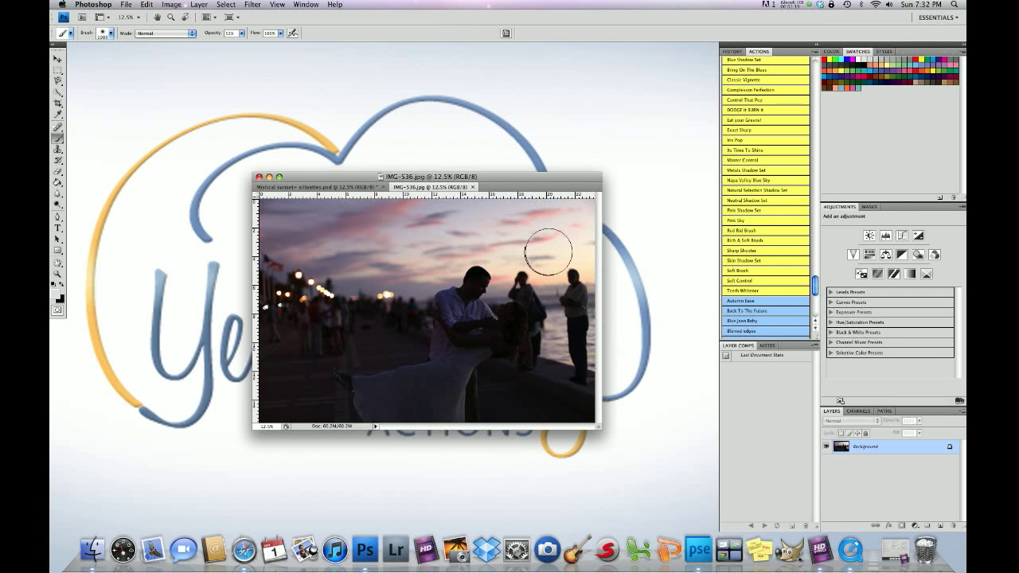
# Step: Compare the finished Mistical sunset image with the unedited IMG-536.jpg photo
pyautogui.click(331, 187)
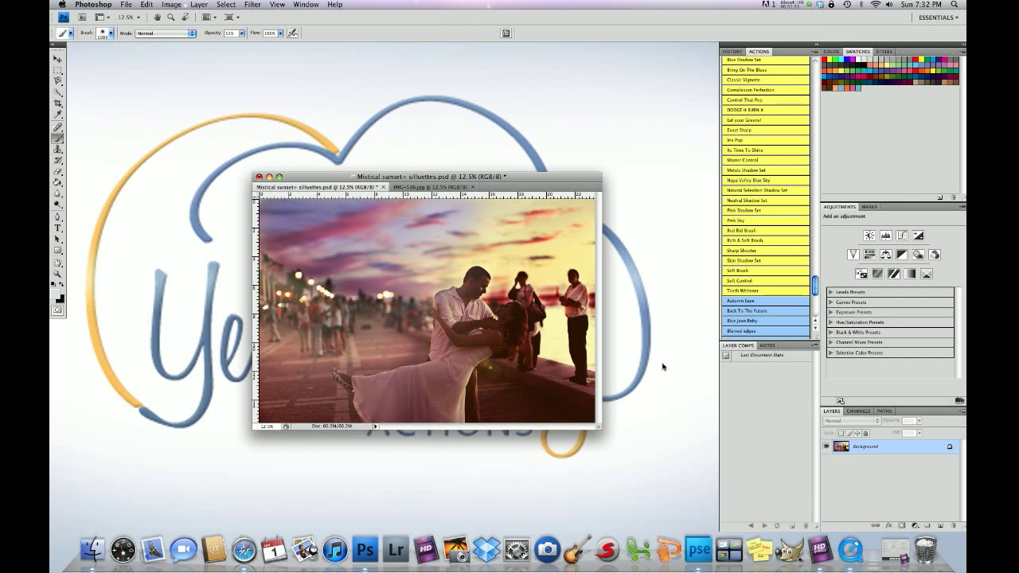
pyautogui.click(422, 188)
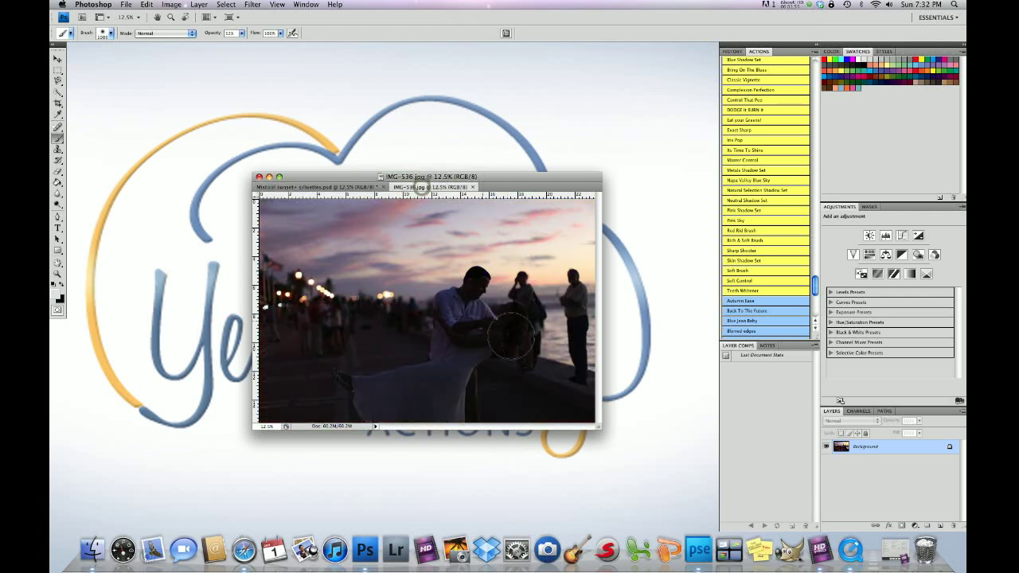
pyautogui.click(336, 187)
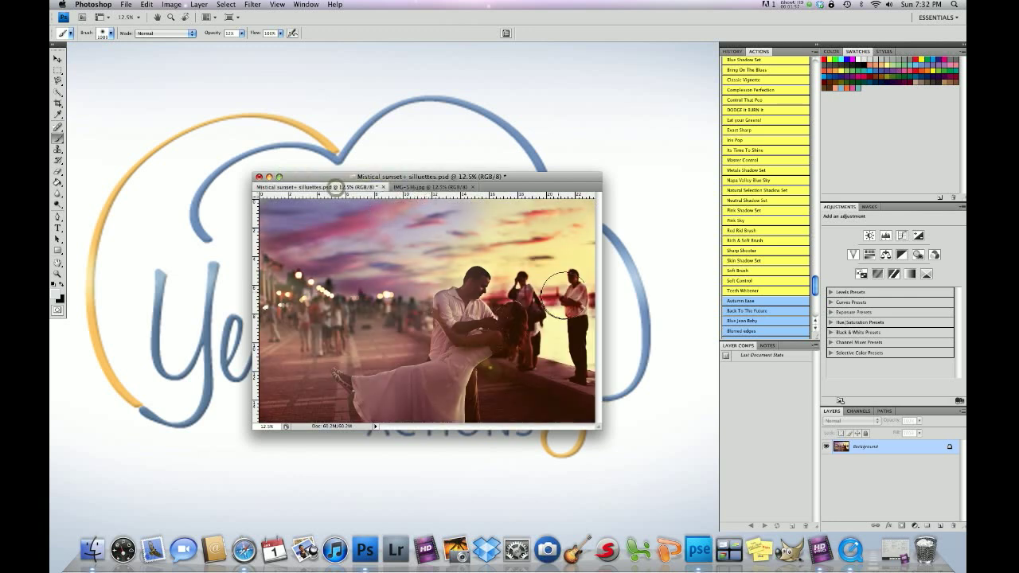
pyautogui.click(436, 187)
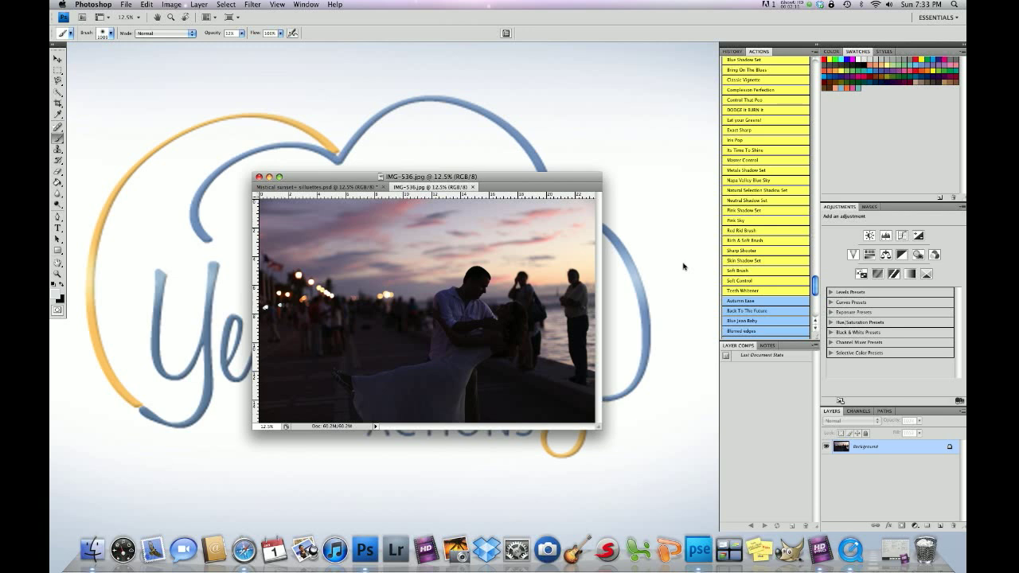
# Step: Run the Its Time To Shine action on IMG-536.jpg and expand its layer group
pyautogui.click(742, 155)
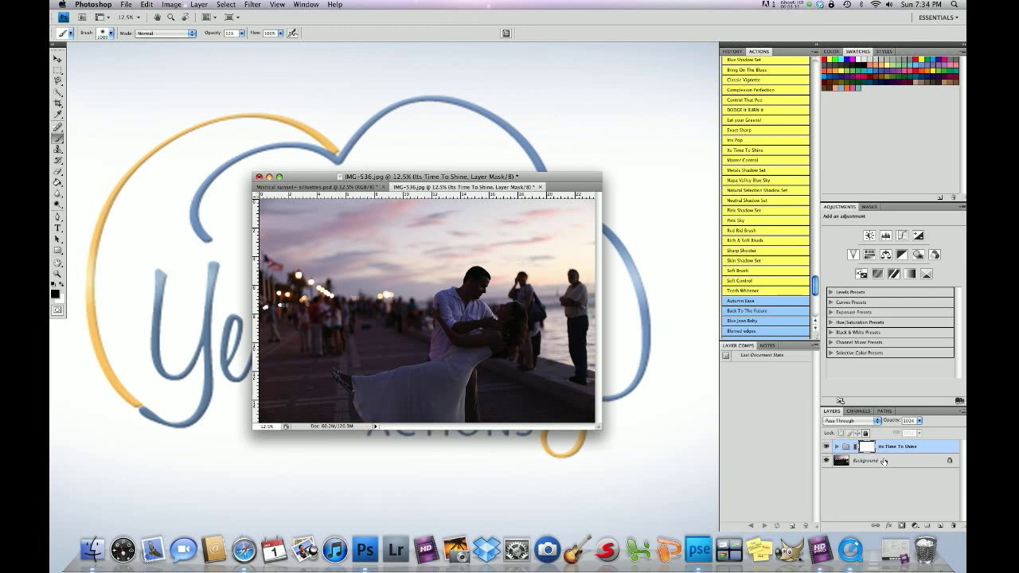
pyautogui.click(836, 447)
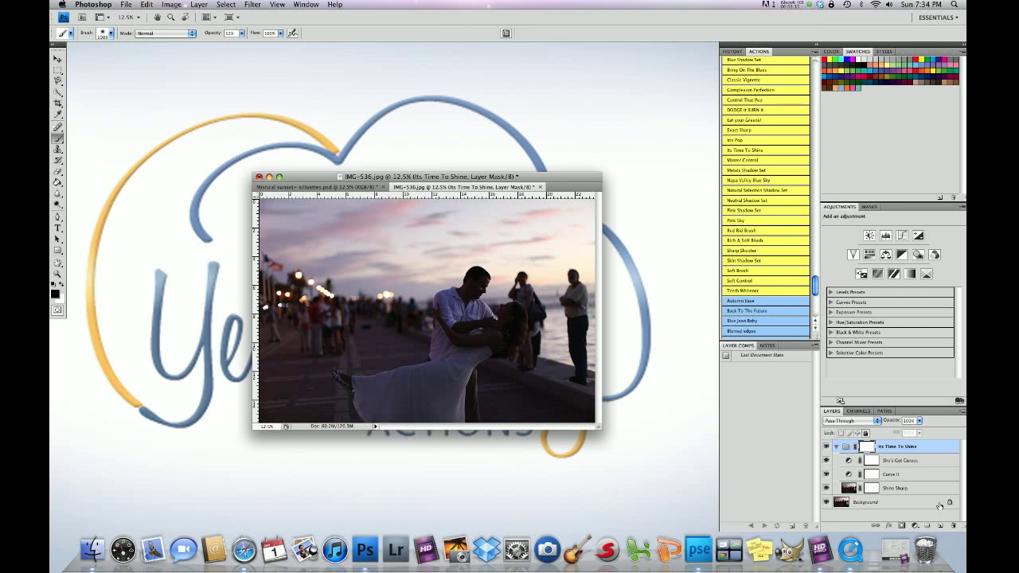
# Step: Mask the Shine Sharp layer off the crowd and background figures with a slightly smaller black brush at 100% opacity, and hide that layer
pyautogui.click(870, 488)
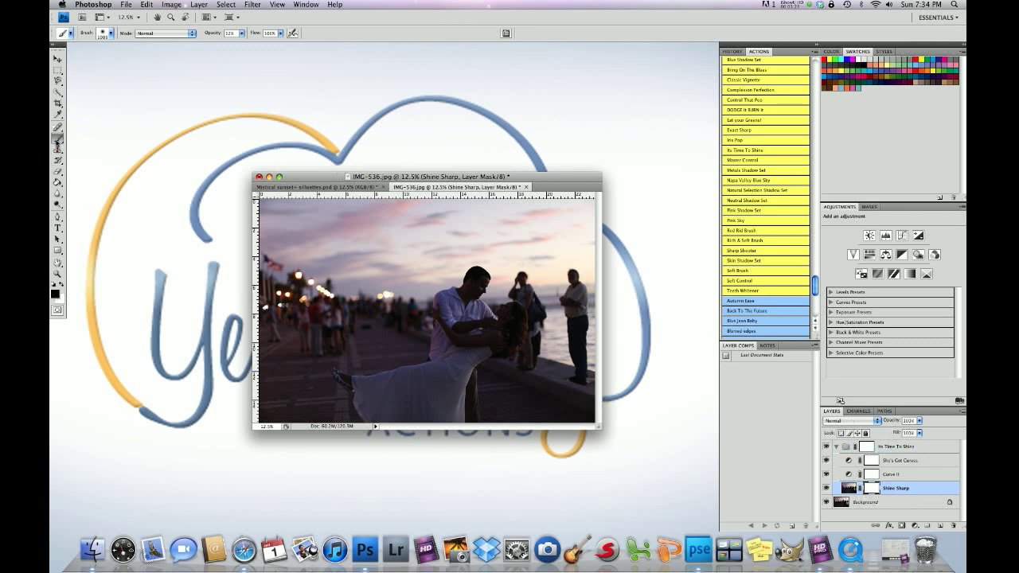
pyautogui.click(241, 33)
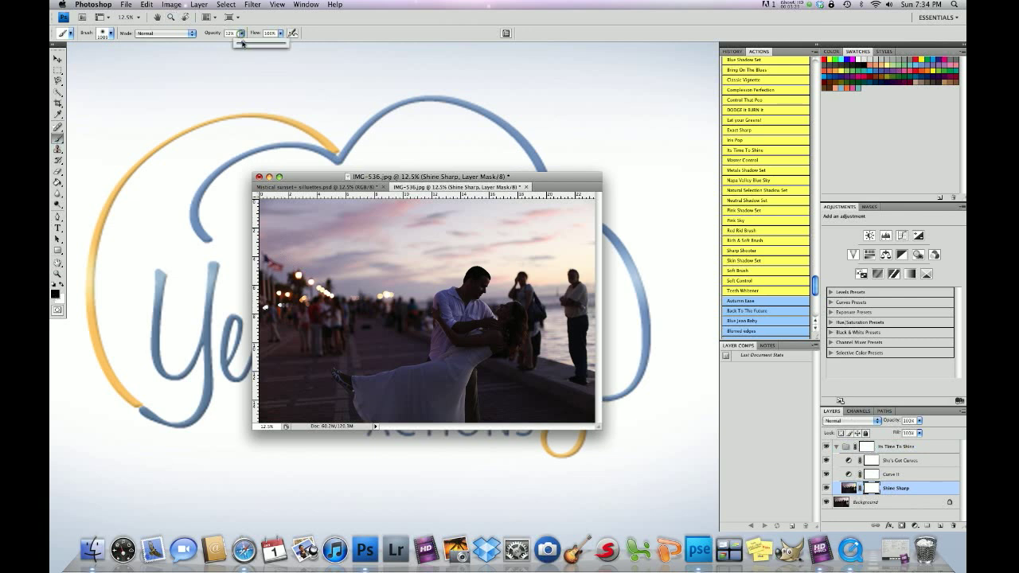
pyautogui.moveTo(263, 47); pyautogui.dragTo(290, 48)
pyautogui.click(110, 34)
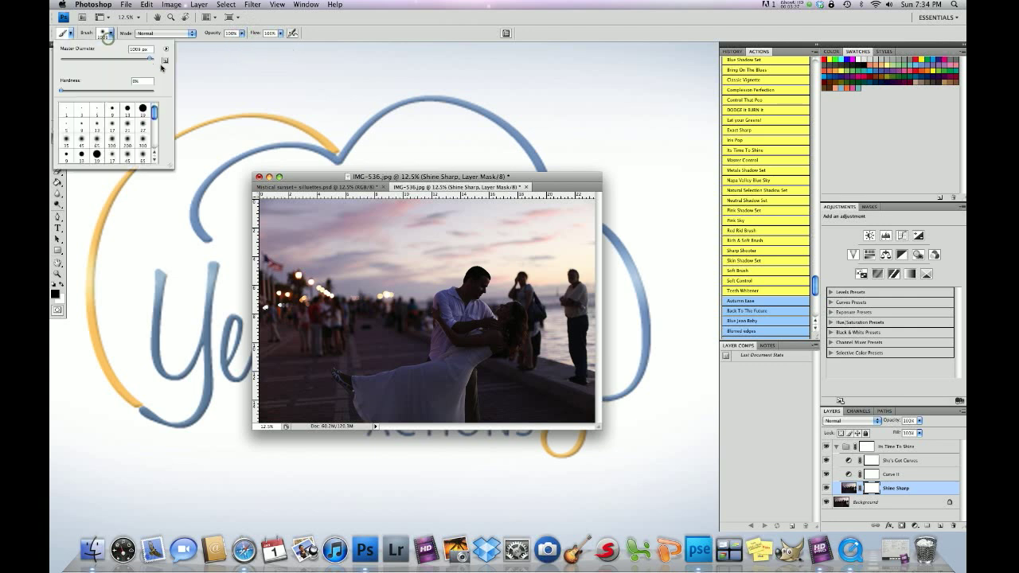
pyautogui.moveTo(150, 62); pyautogui.dragTo(148, 60)
pyautogui.click(333, 334)
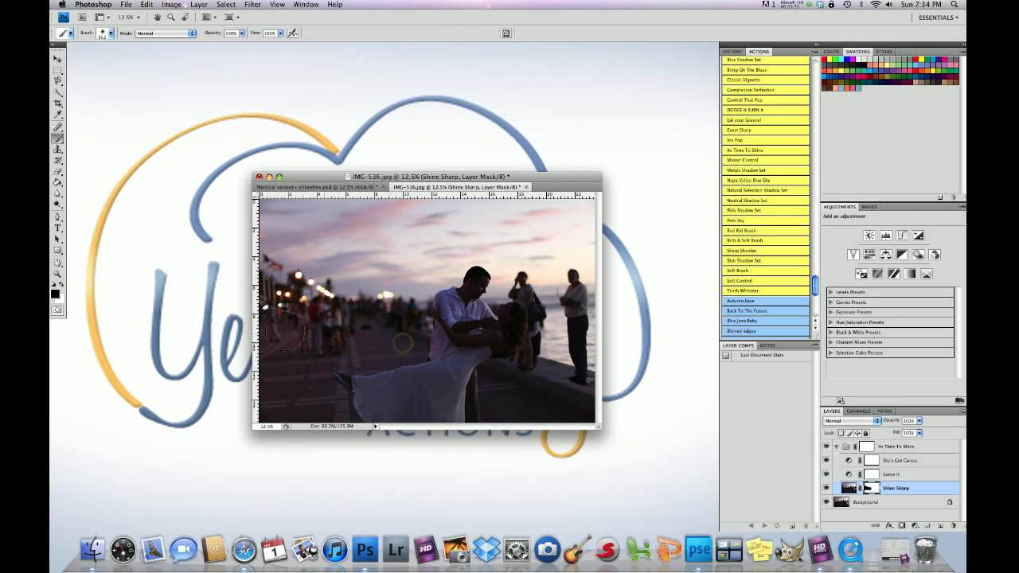
pyautogui.moveTo(350, 320); pyautogui.dragTo(393, 321)
pyautogui.click(532, 282)
pyautogui.click(523, 292)
pyautogui.click(825, 488)
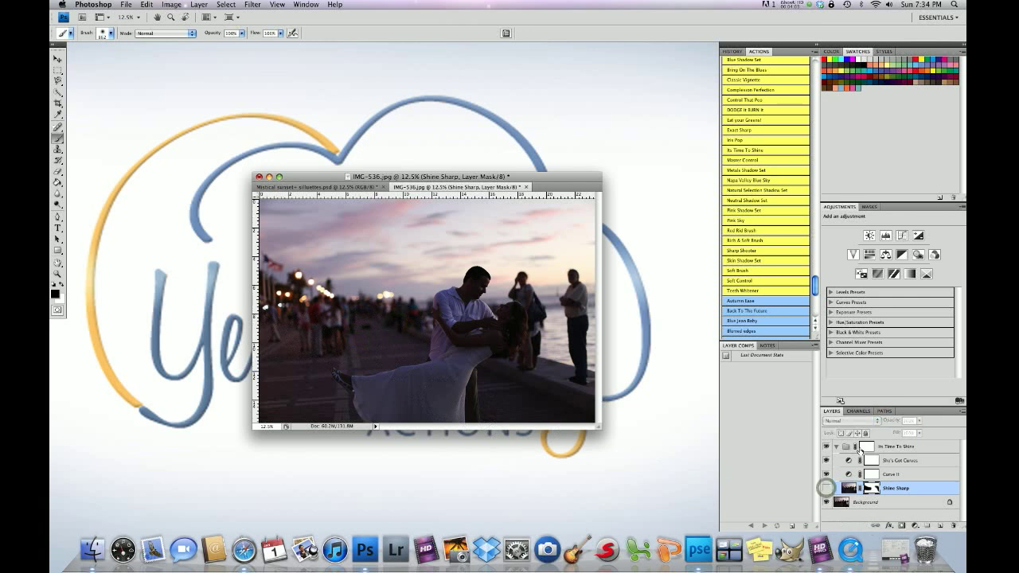
# Step: Paint black at a low brush opacity on the Its Time To Shine group mask to reduce the effect across the upper sky
pyautogui.click(862, 447)
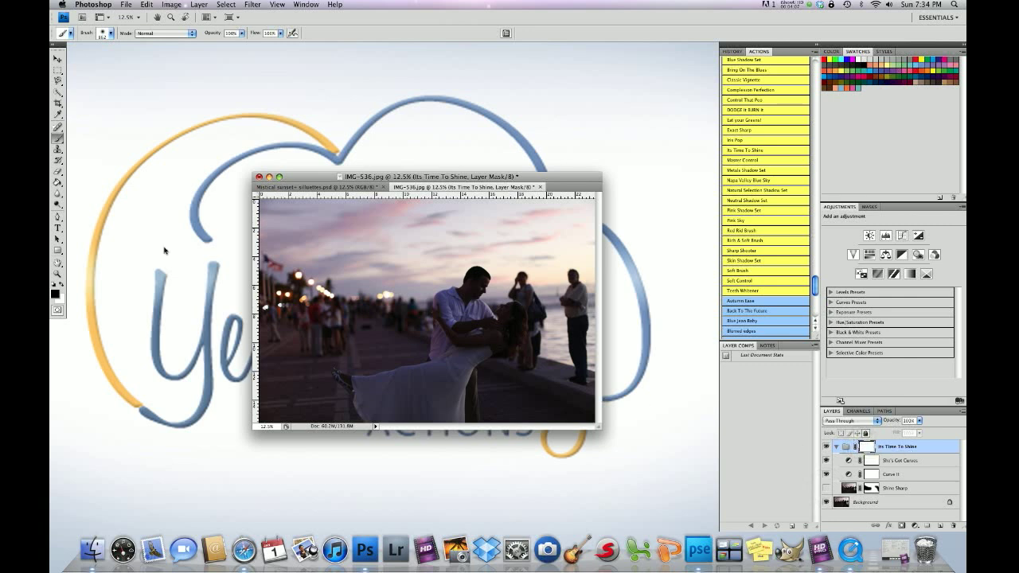
pyautogui.moveTo(241, 35); pyautogui.dragTo(222, 47)
pyautogui.moveTo(364, 221)
pyautogui.mouseDown()
pyautogui.moveTo(385, 217)
pyautogui.moveTo(262, 210)
pyautogui.moveTo(348, 231)
pyautogui.moveTo(319, 235)
pyautogui.moveTo(292, 257)
pyautogui.mouseUp()
pyautogui.moveTo(398, 274)
pyautogui.mouseDown()
pyautogui.moveTo(342, 268)
pyautogui.moveTo(402, 268)
pyautogui.moveTo(401, 240)
pyautogui.moveTo(430, 227)
pyautogui.moveTo(422, 216)
pyautogui.moveTo(260, 215)
pyautogui.moveTo(402, 220)
pyautogui.mouseUp()
pyautogui.moveTo(406, 220)
pyautogui.mouseDown()
pyautogui.moveTo(574, 216)
pyautogui.moveTo(537, 241)
pyautogui.moveTo(505, 234)
pyautogui.moveTo(421, 262)
pyautogui.moveTo(450, 270)
pyautogui.moveTo(402, 280)
pyautogui.moveTo(411, 288)
pyautogui.moveTo(457, 239)
pyautogui.moveTo(346, 231)
pyautogui.moveTo(388, 241)
pyautogui.moveTo(352, 280)
pyautogui.moveTo(385, 275)
pyautogui.moveTo(327, 224)
pyautogui.moveTo(456, 220)
pyautogui.moveTo(276, 205)
pyautogui.mouseUp()
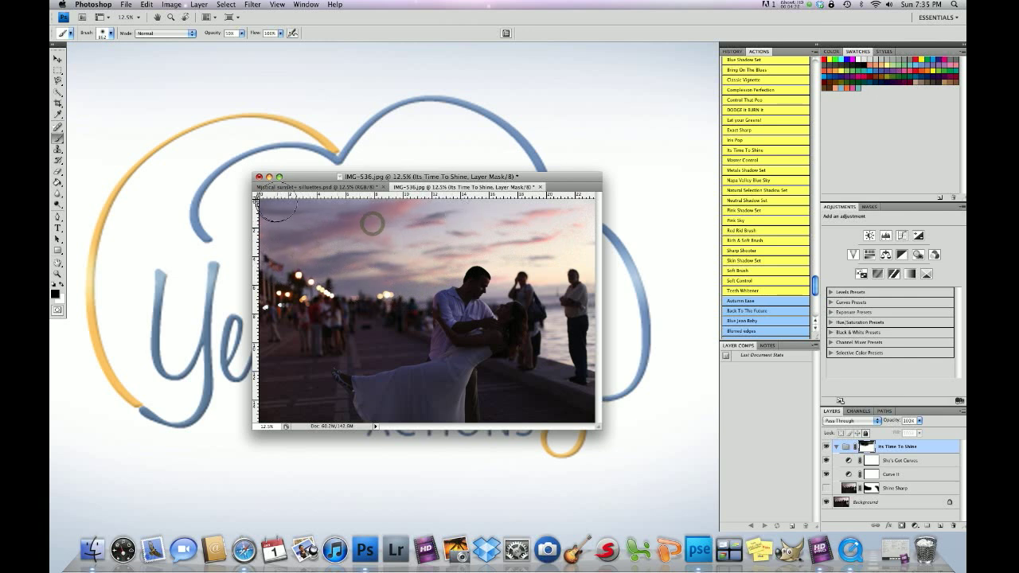
# Step: Reduce the brush diameter to 422 px and mask the Its Time To Shine effect from the sky around the couple and the standing figures
pyautogui.click(108, 34)
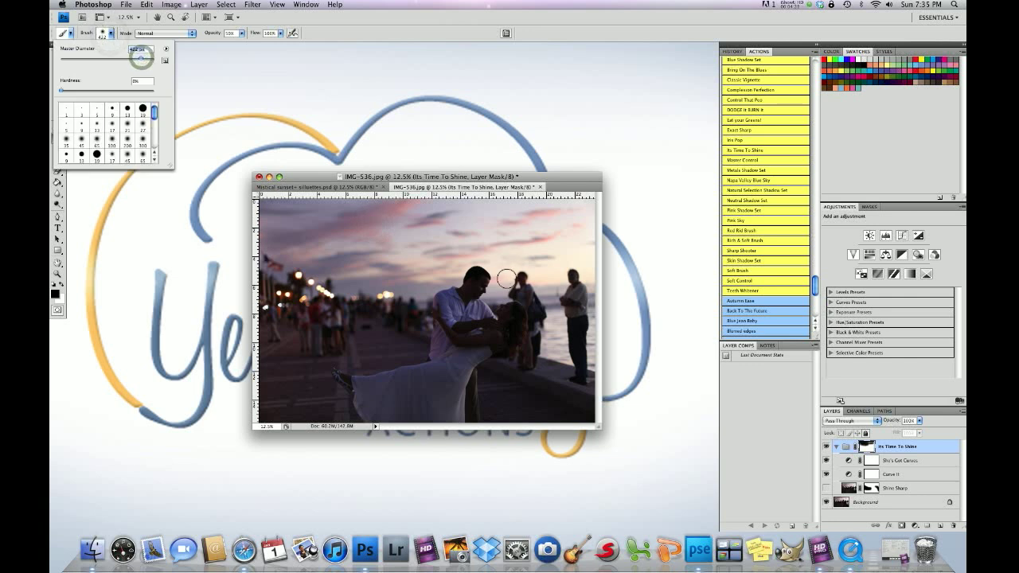
pyautogui.click(141, 59)
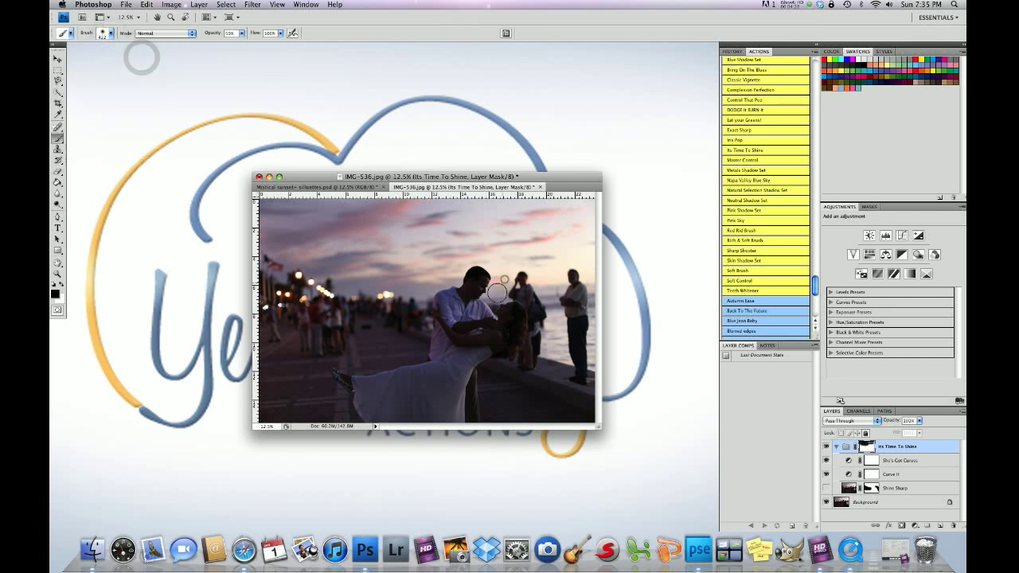
pyautogui.click(460, 264)
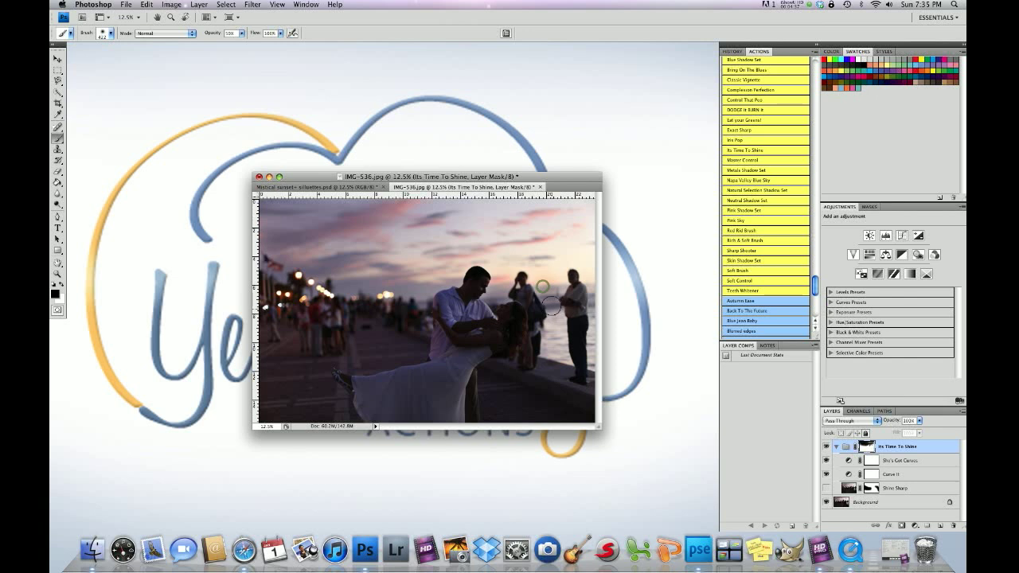
pyautogui.click(549, 283)
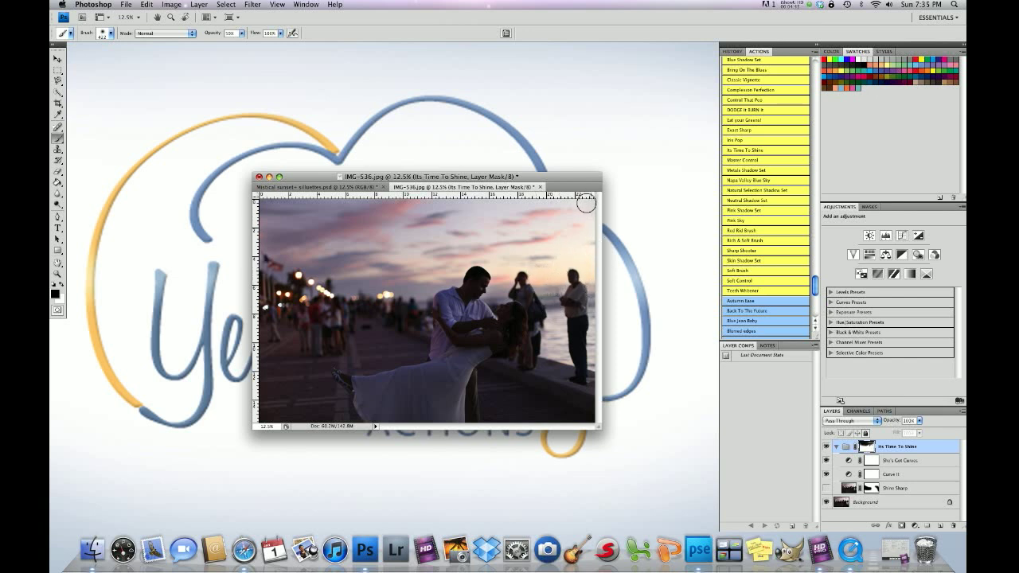
pyautogui.click(577, 244)
pyautogui.click(446, 275)
pyautogui.click(589, 209)
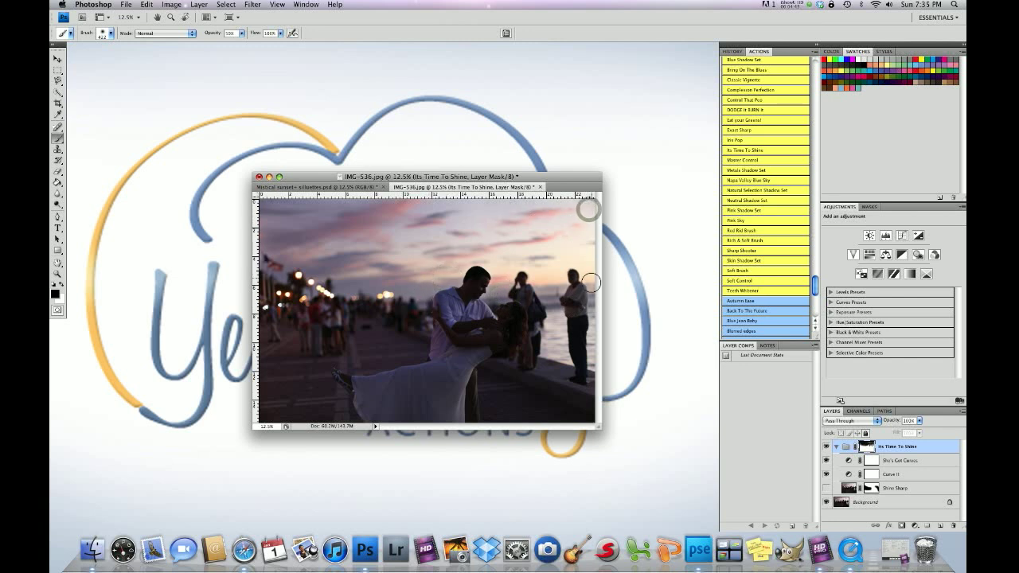
pyautogui.click(465, 209)
# Step: Make the Shine Sharp layer visible again and collapse the Its Time To Shine group
pyautogui.click(825, 489)
pyautogui.click(837, 447)
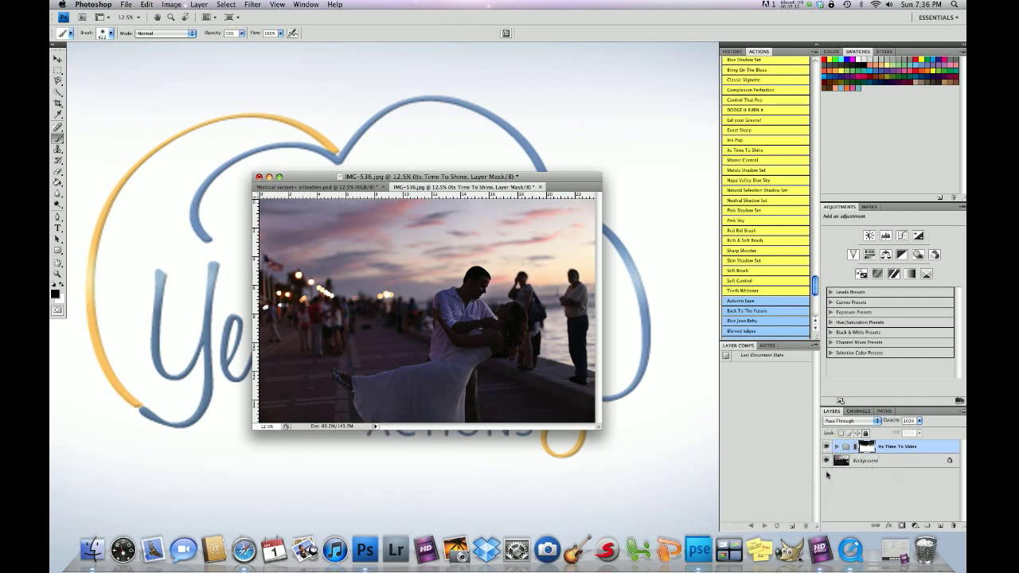
# Step: Run the Blue Jean Baby action and invert its group mask to hide the effect
pyautogui.scroll(-1, 769, 313)
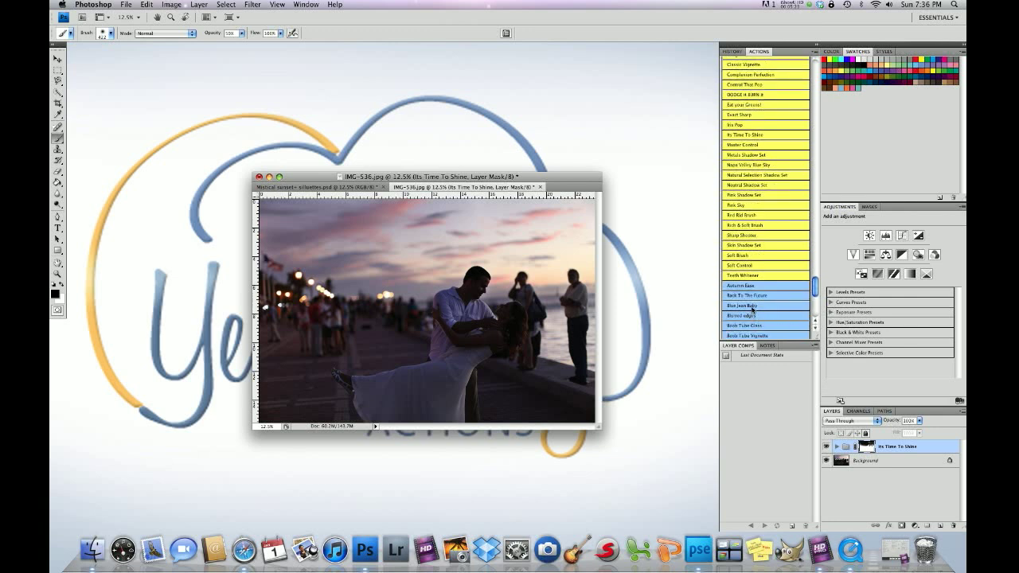
pyautogui.click(751, 310)
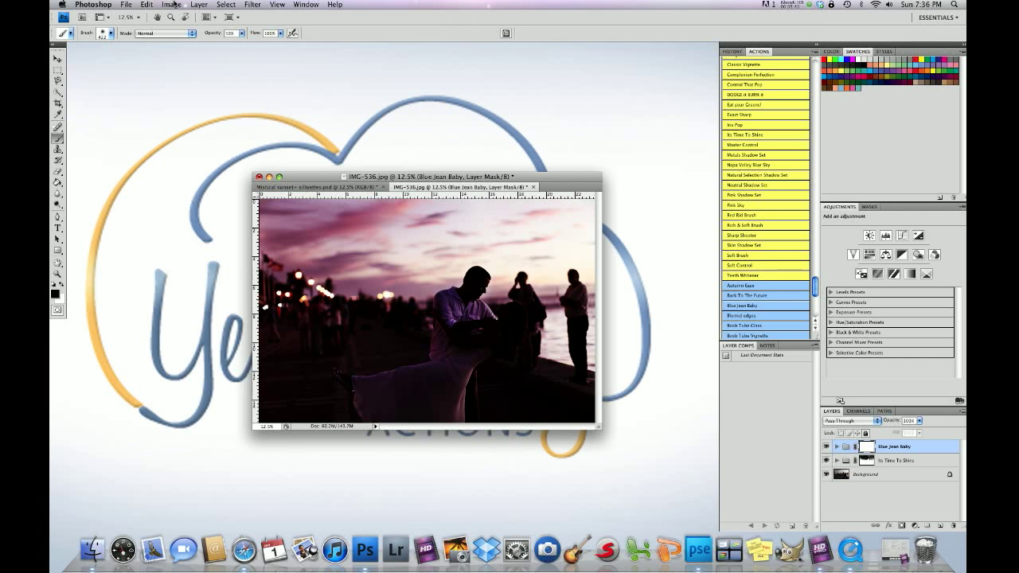
pyautogui.click(174, 4)
pyautogui.moveTo(180, 32)
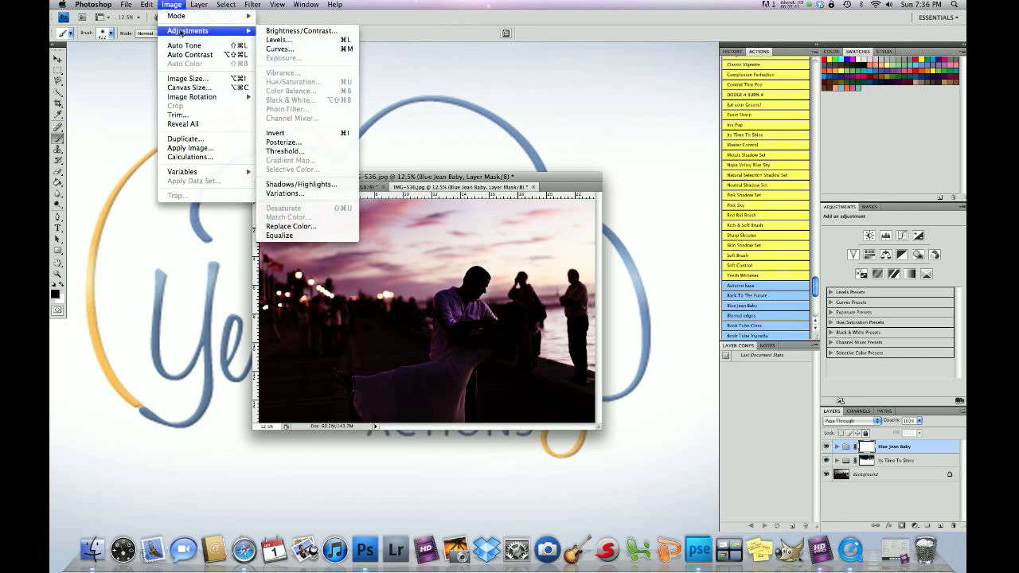
pyautogui.click(290, 133)
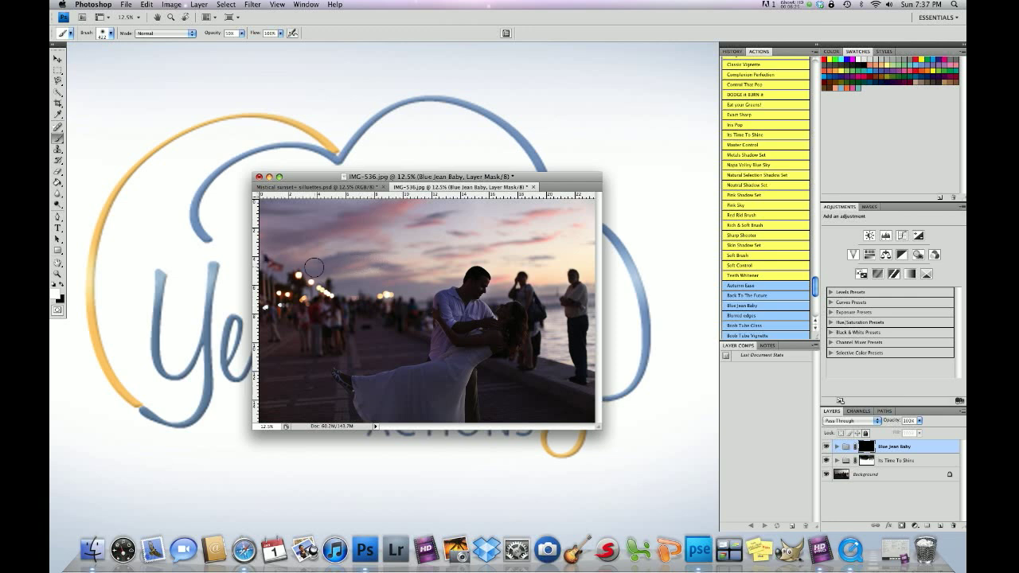
# Step: Paint the Blue Jean Baby effect into the sky on the group mask, using a slightly larger white brush at 25% opacity
pyautogui.click(111, 33)
pyautogui.moveTo(138, 57); pyautogui.dragTo(140, 58)
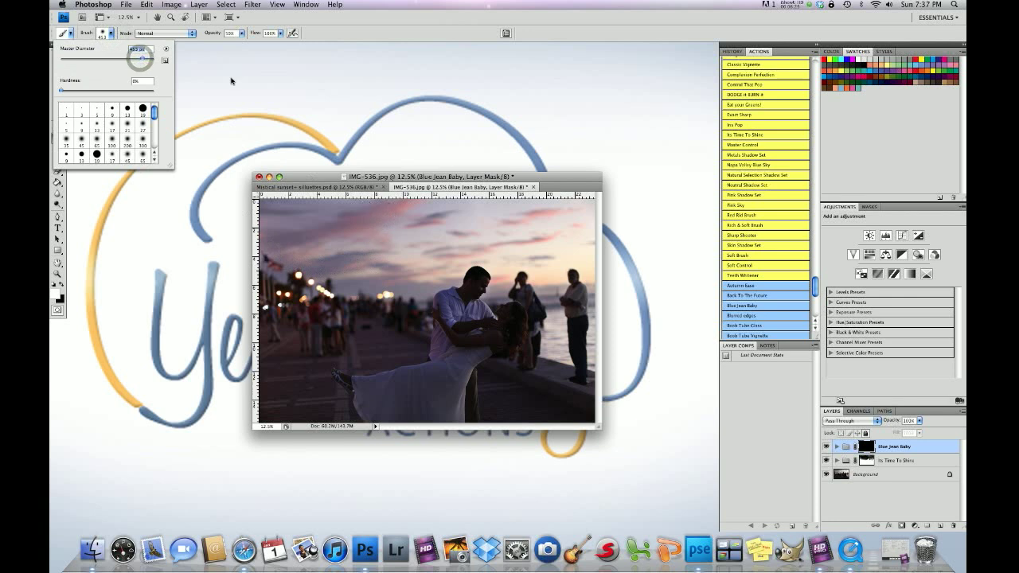
pyautogui.moveTo(240, 33); pyautogui.dragTo(229, 44)
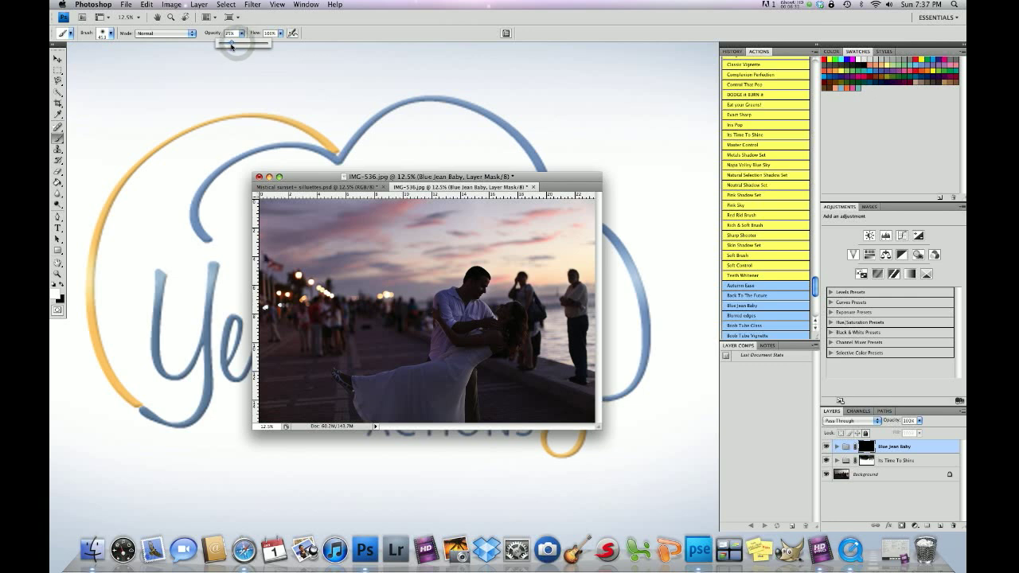
pyautogui.click(112, 34)
pyautogui.moveTo(137, 58); pyautogui.dragTo(143, 58)
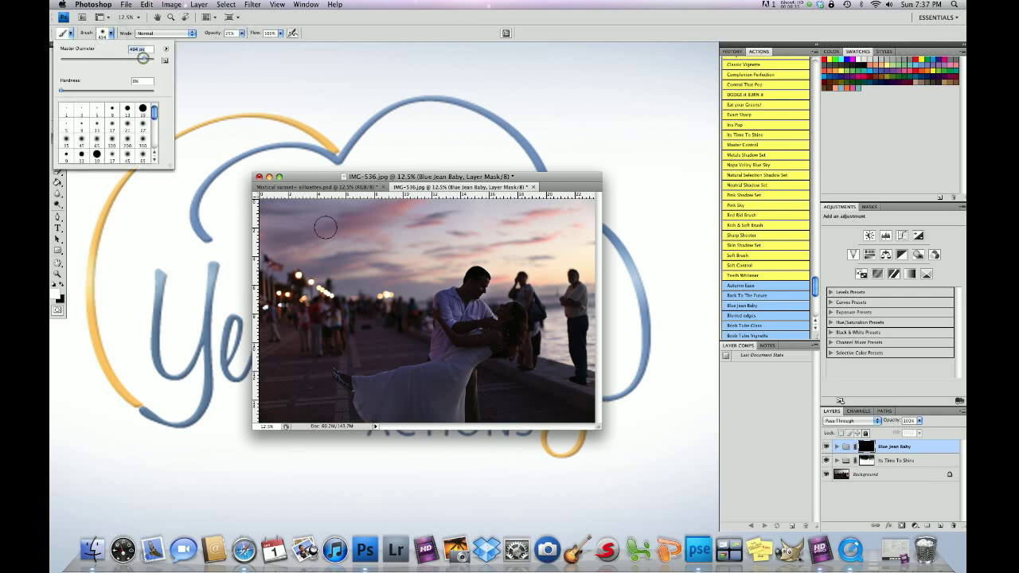
pyautogui.press('Return')
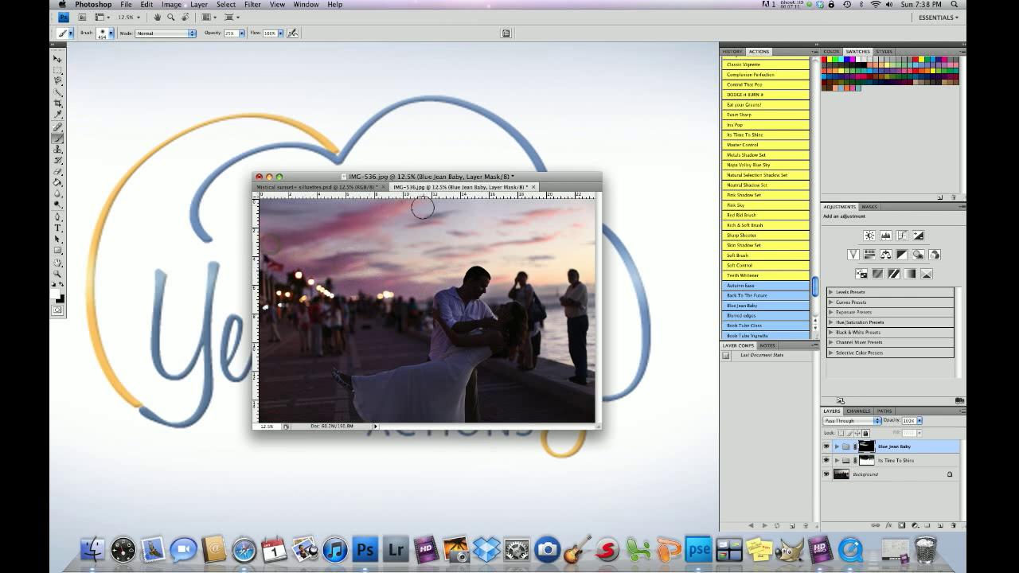
# Step: Reduce the brush to 370 px and paint more of the Blue Jean Baby effect into the clouds, along the horizon and around the silhouettes
pyautogui.click(110, 34)
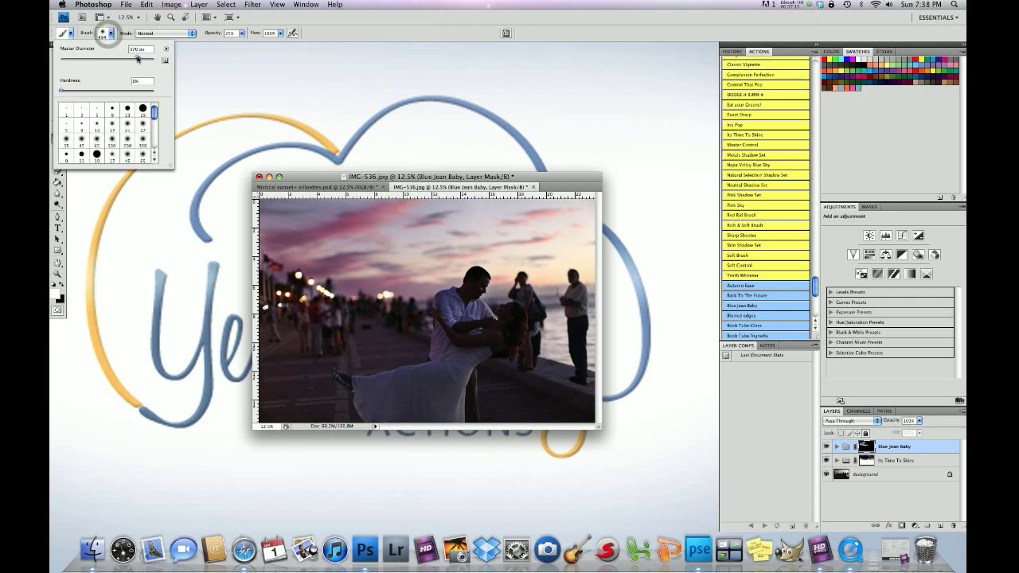
pyautogui.click(555, 212)
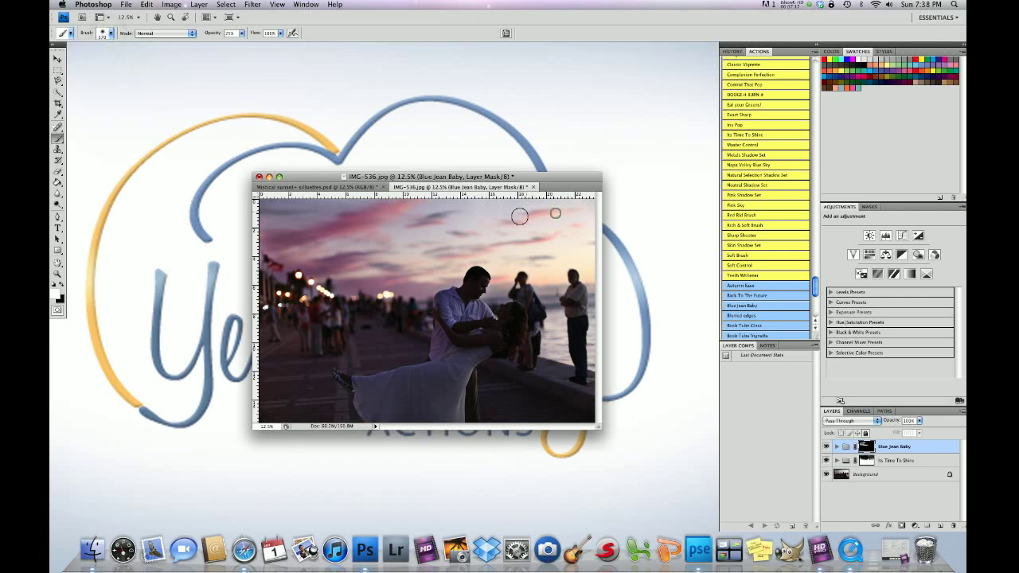
pyautogui.click(485, 246)
pyautogui.click(387, 208)
pyautogui.click(349, 222)
pyautogui.click(276, 241)
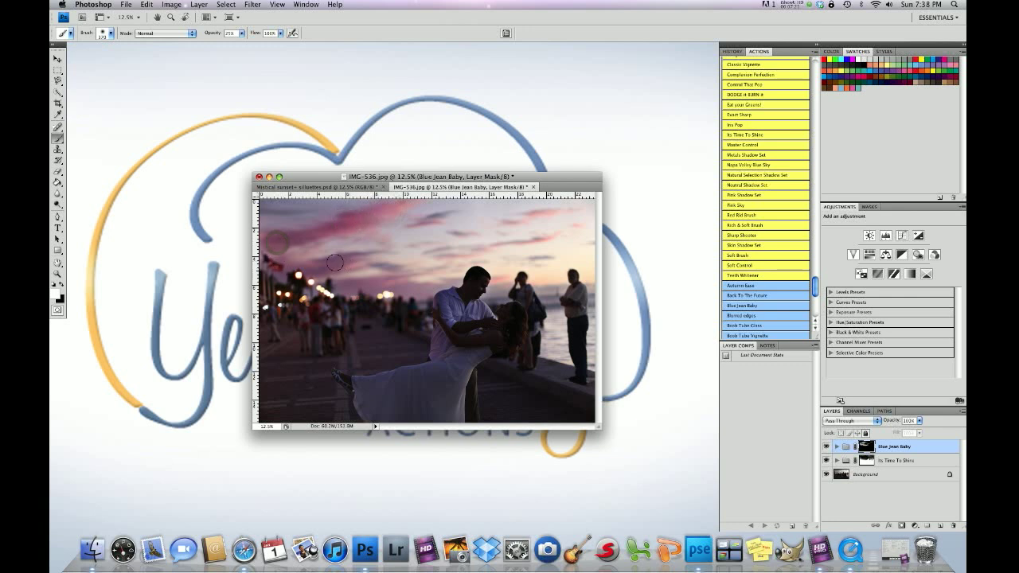
pyautogui.click(382, 280)
pyautogui.click(501, 293)
pyautogui.click(546, 295)
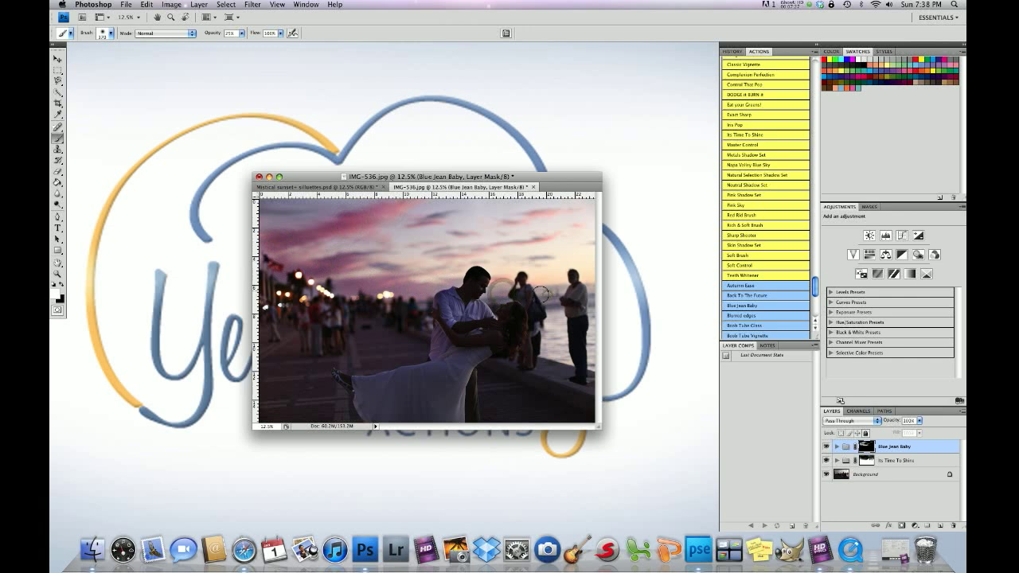
pyautogui.click(555, 290)
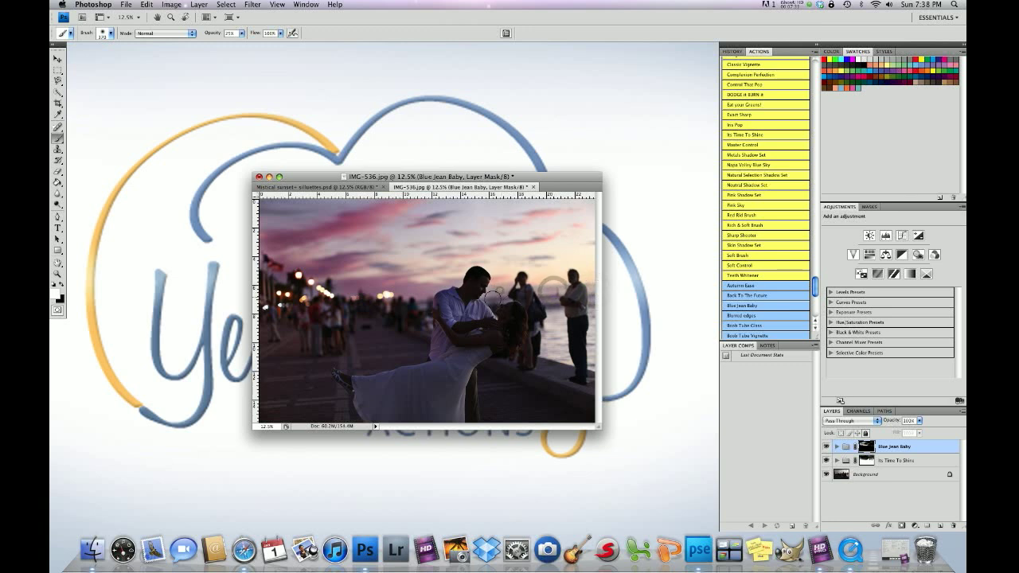
pyautogui.click(471, 257)
pyautogui.click(424, 287)
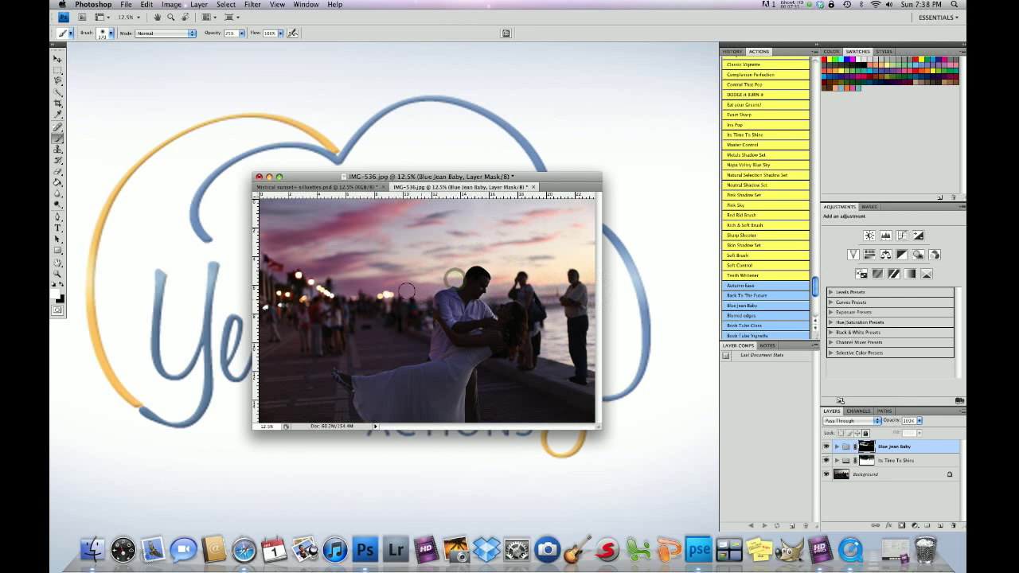
pyautogui.click(352, 264)
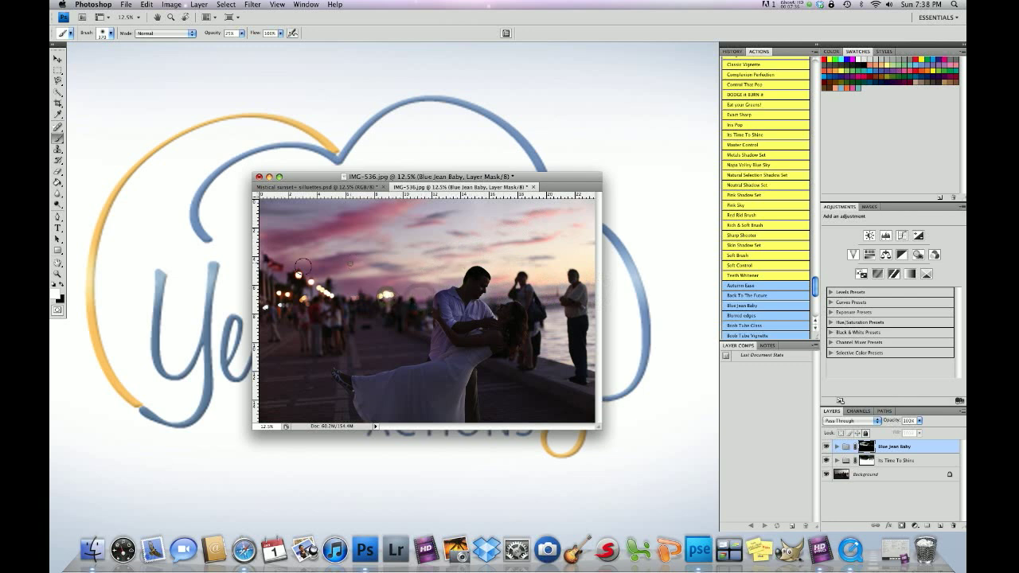
pyautogui.click(268, 242)
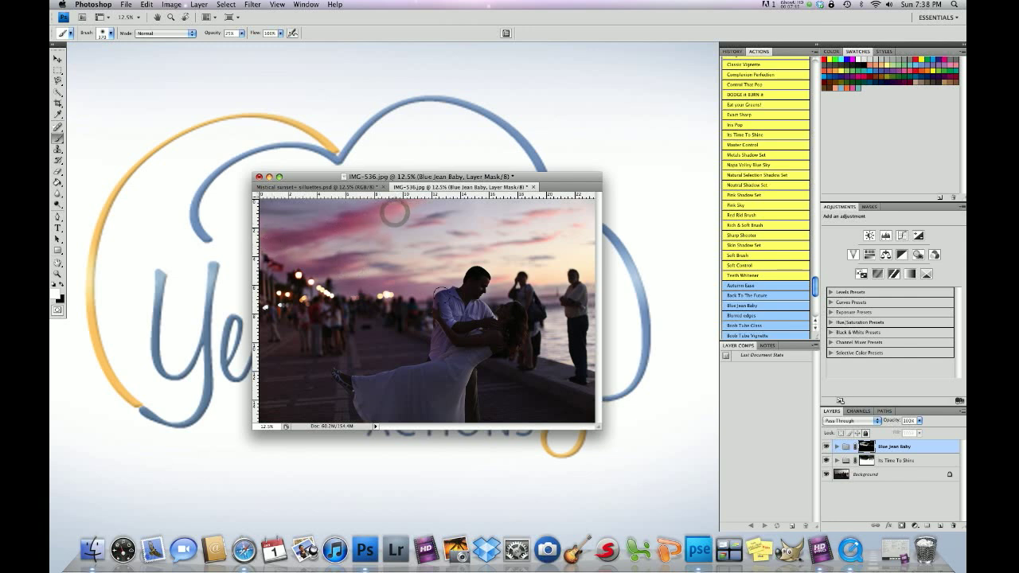
# Step: Compare the photo with and without the Blue Jean Baby group, and run the Bring On The Blues action
pyautogui.click(826, 446)
pyautogui.click(826, 447)
pyautogui.moveTo(815, 288); pyautogui.dragTo(815, 282)
pyautogui.click(748, 113)
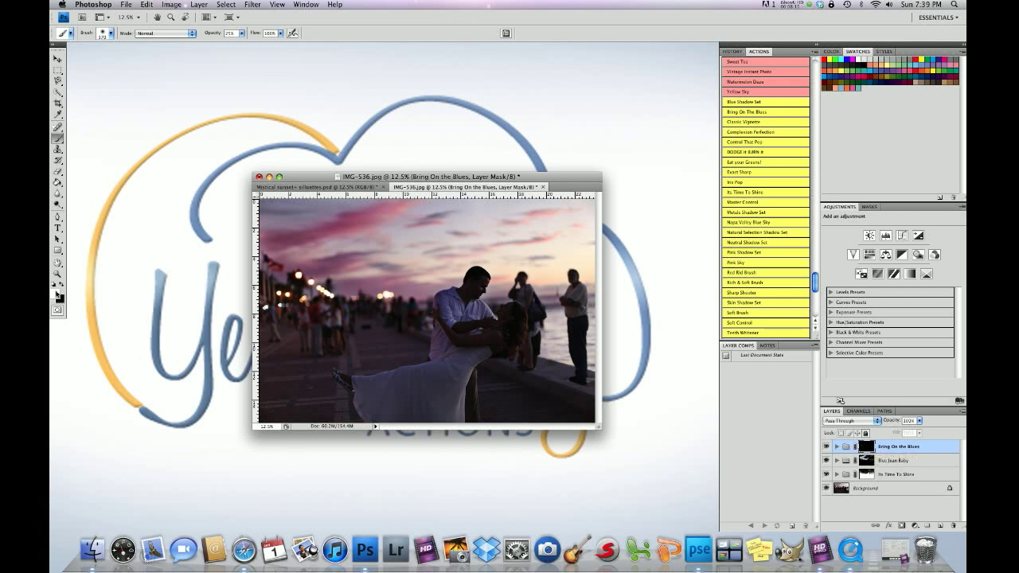
# Step: Enlarge the brush and raise its opacity to about 60%, and paint the Bring On the Blues effect into the sky's upper-left corner
pyautogui.click(110, 33)
pyautogui.moveTo(129, 57); pyautogui.dragTo(137, 57)
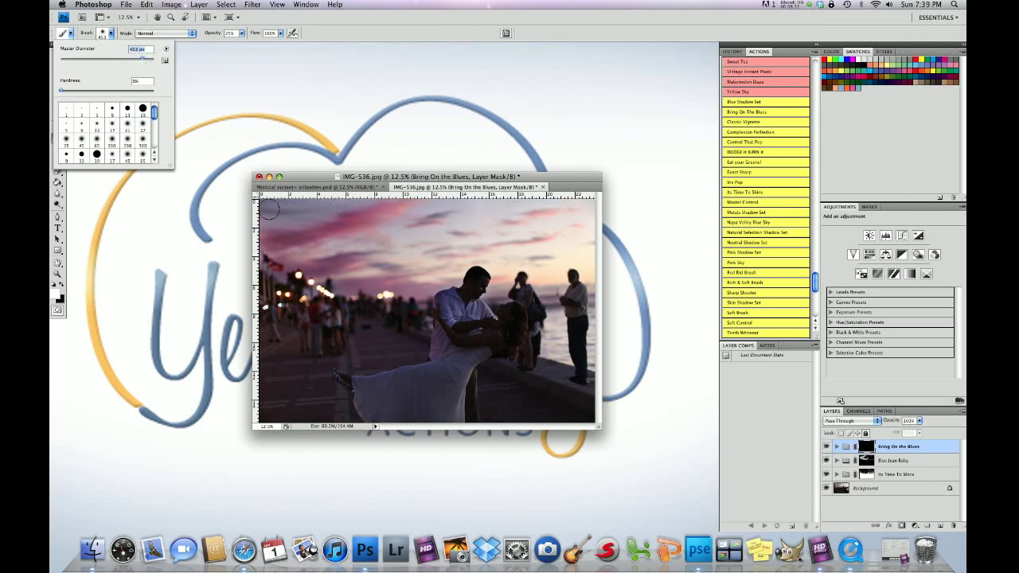
pyautogui.click(241, 33)
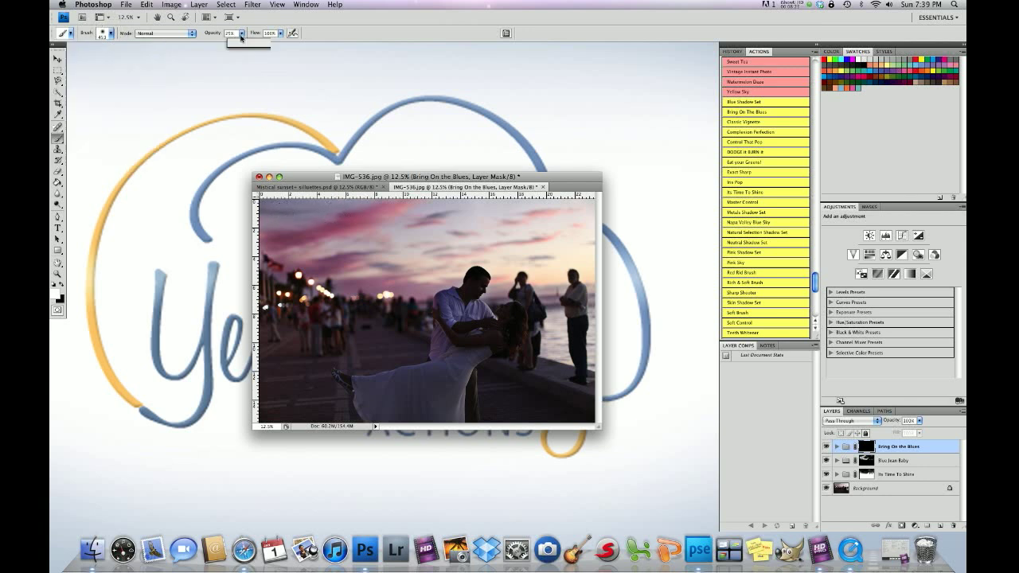
pyautogui.moveTo(239, 43); pyautogui.dragTo(259, 46)
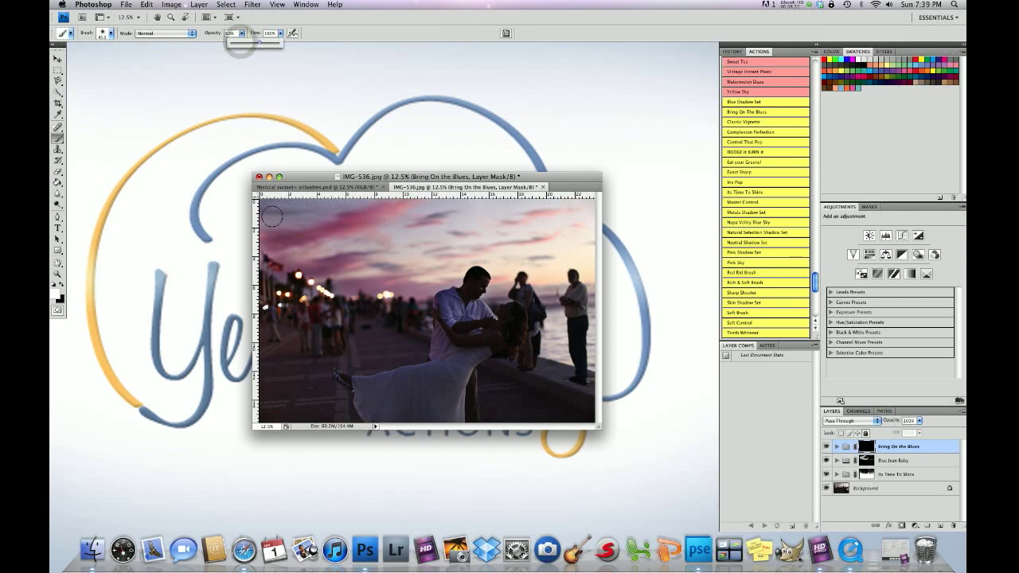
pyautogui.click(343, 205)
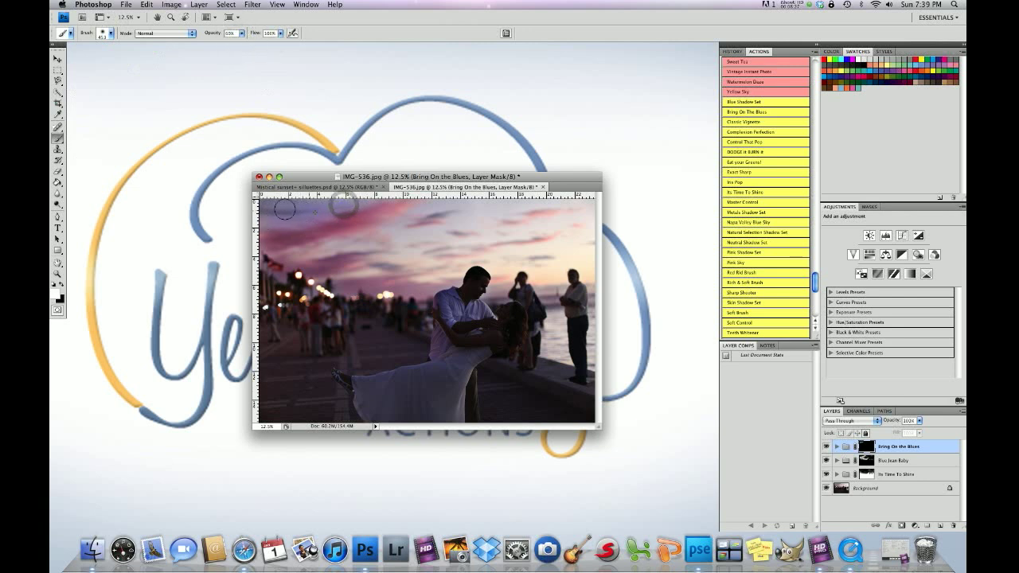
pyautogui.click(277, 210)
pyautogui.click(315, 213)
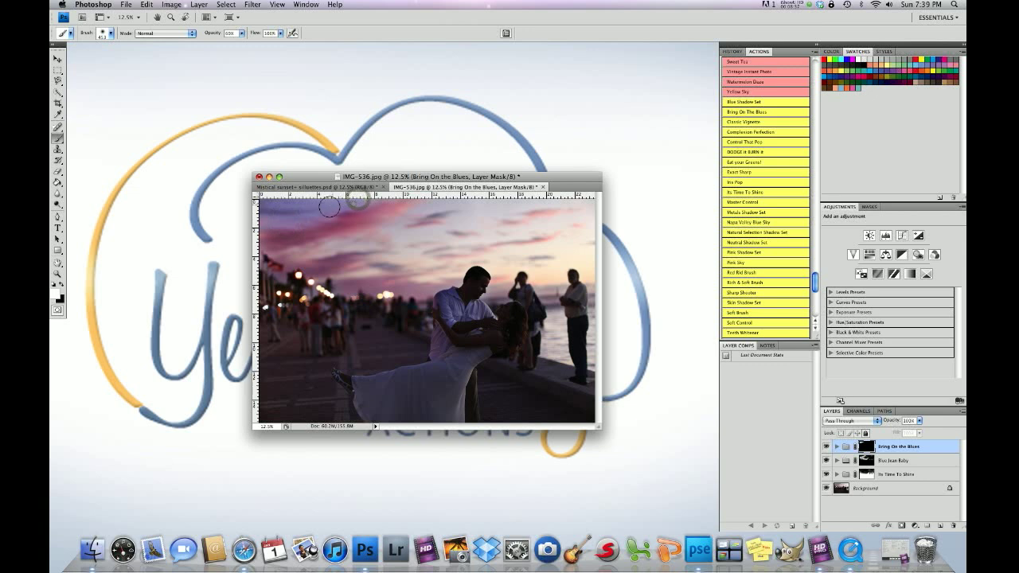
# Step: Paint more of the Bring On the Blues effect into the clouds across the middle and upper part of the sky
pyautogui.click(353, 244)
pyautogui.click(403, 229)
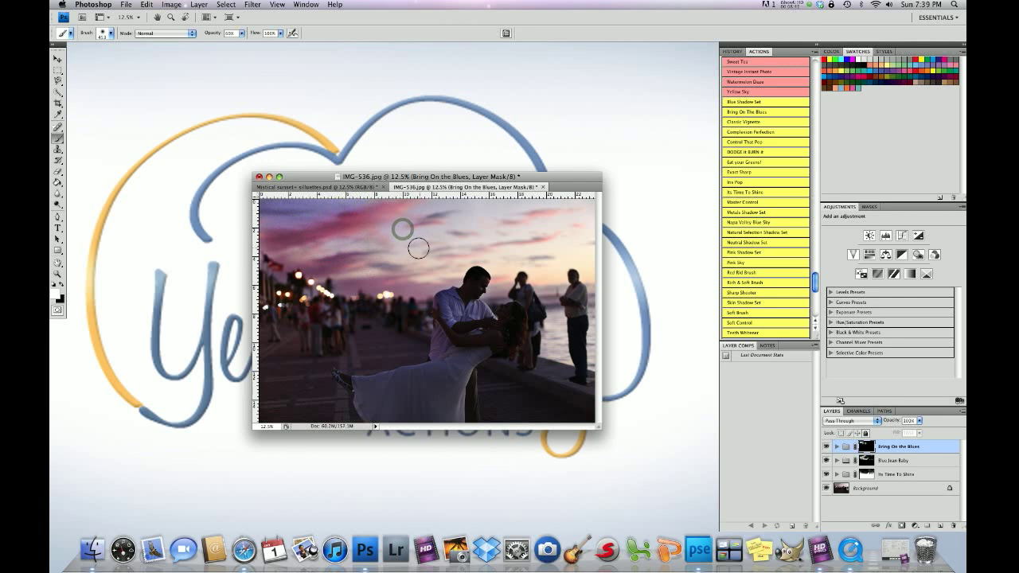
pyautogui.click(423, 238)
pyautogui.click(487, 212)
pyautogui.click(329, 208)
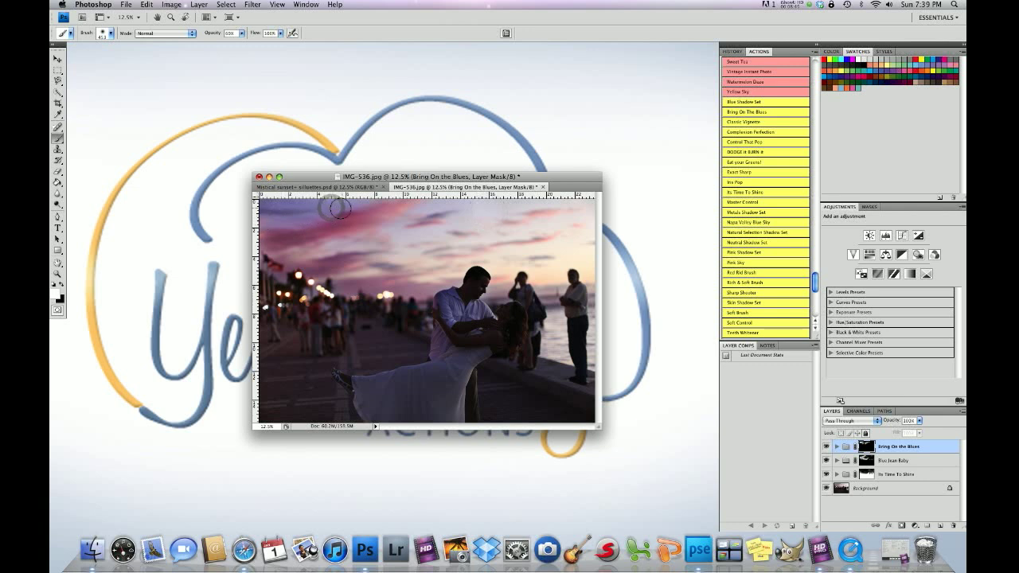
pyautogui.click(341, 209)
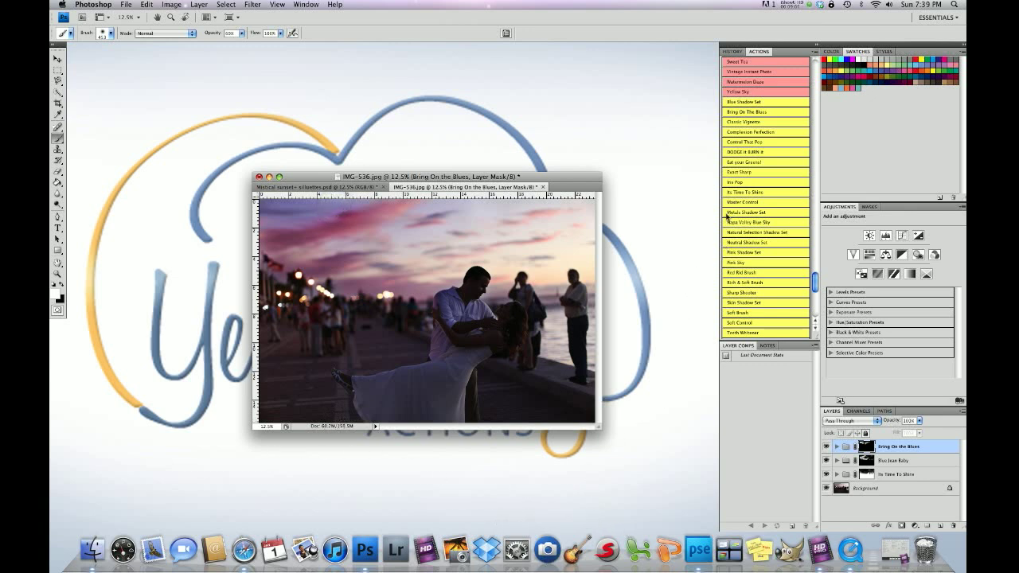
# Step: Run the Eat your Greens! action and paint its effect lightly into the clouds with the brush at about 20% opacity
pyautogui.click(757, 163)
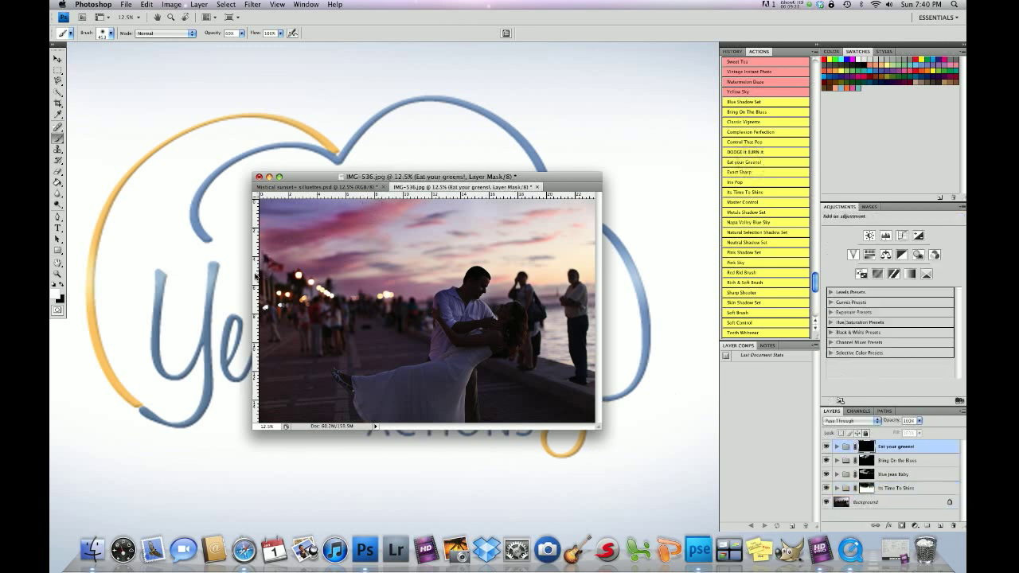
pyautogui.click(240, 34)
pyautogui.moveTo(237, 45); pyautogui.dragTo(227, 42)
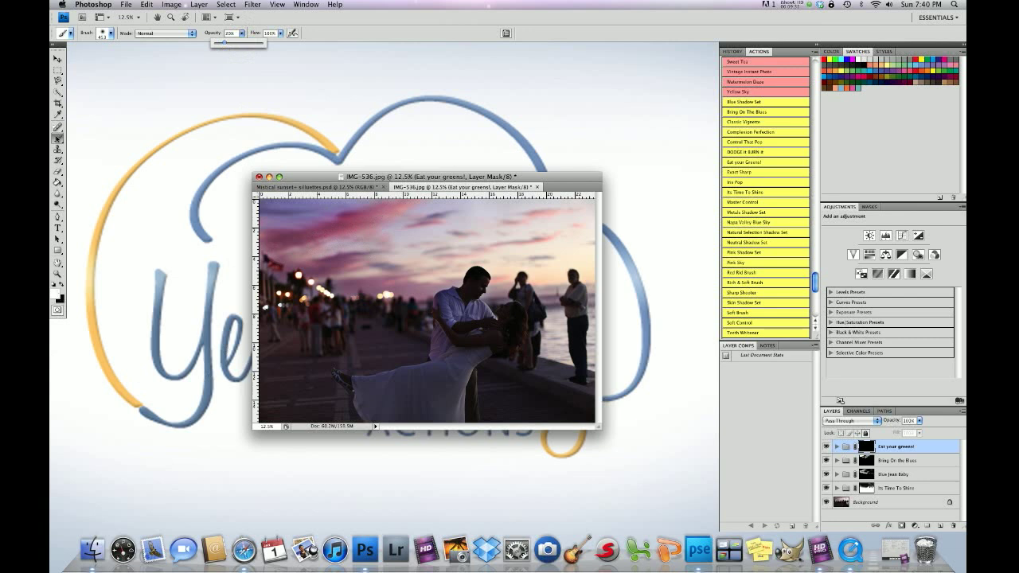
pyautogui.click(380, 212)
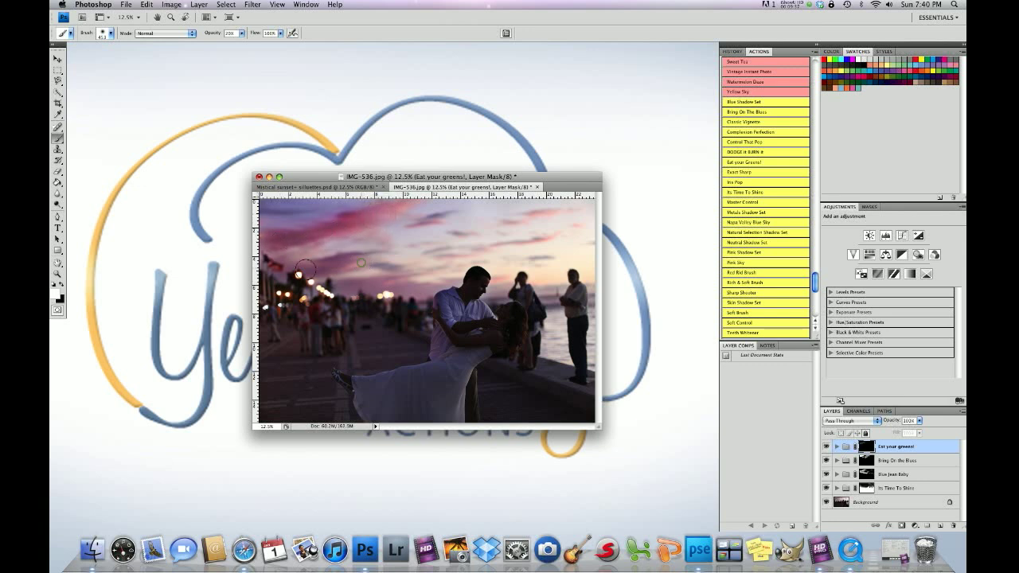
# Step: Raise the brush opacity to about 40% and paint more of the Eat your Greens! effect into the pink clouds and above the horizon
pyautogui.click(242, 33)
pyautogui.moveTo(242, 35)
pyautogui.mouseDown()
pyautogui.moveTo(293, 123)
pyautogui.moveTo(250, 46)
pyautogui.mouseUp()
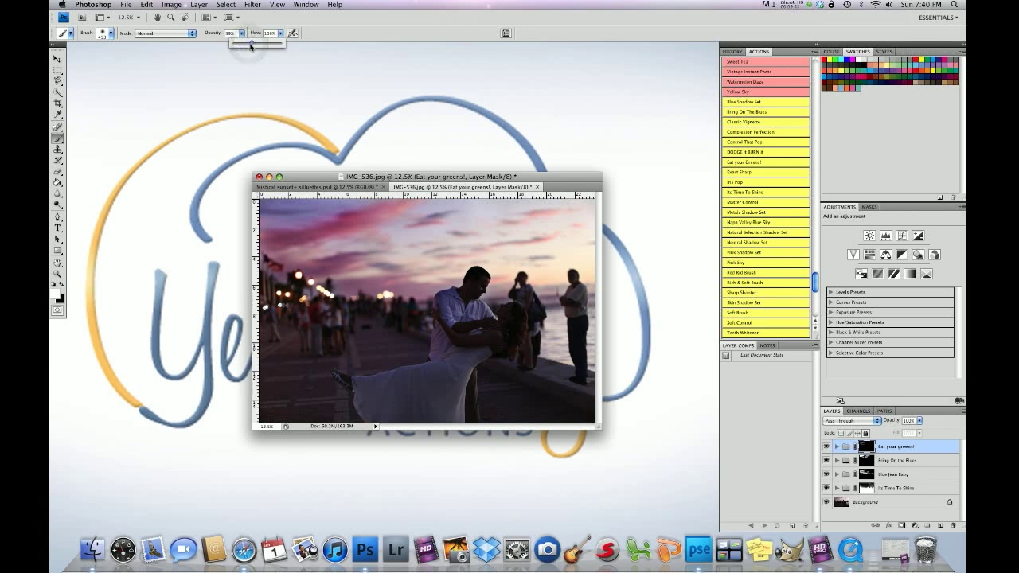
pyautogui.click(389, 208)
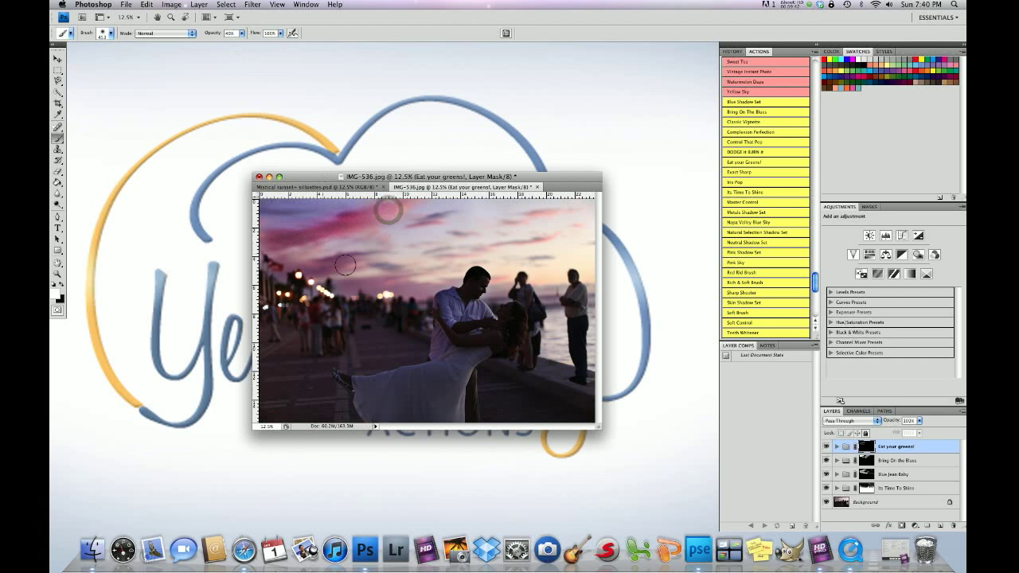
pyautogui.click(382, 280)
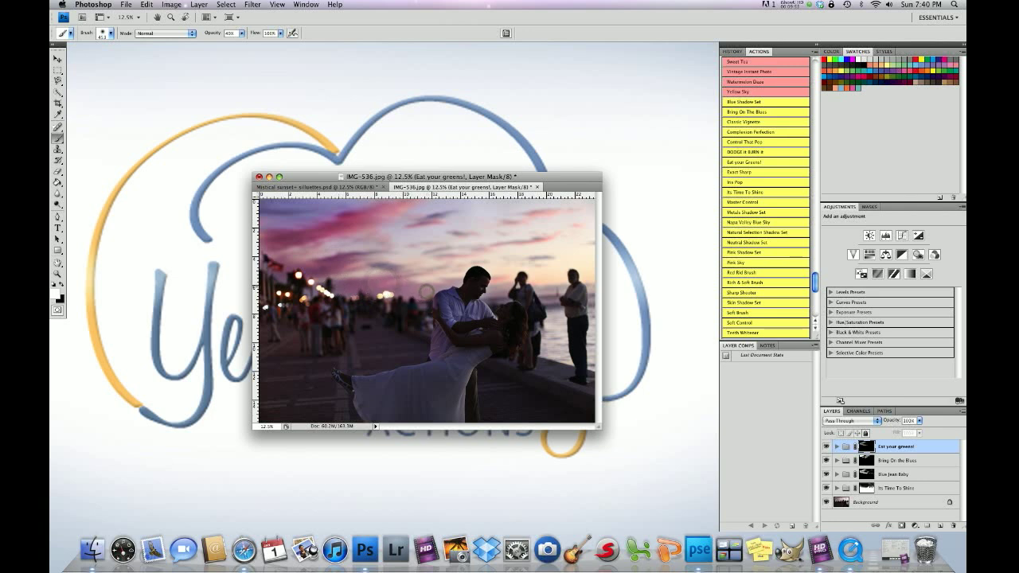
pyautogui.click(350, 269)
pyautogui.click(397, 211)
pyautogui.click(335, 207)
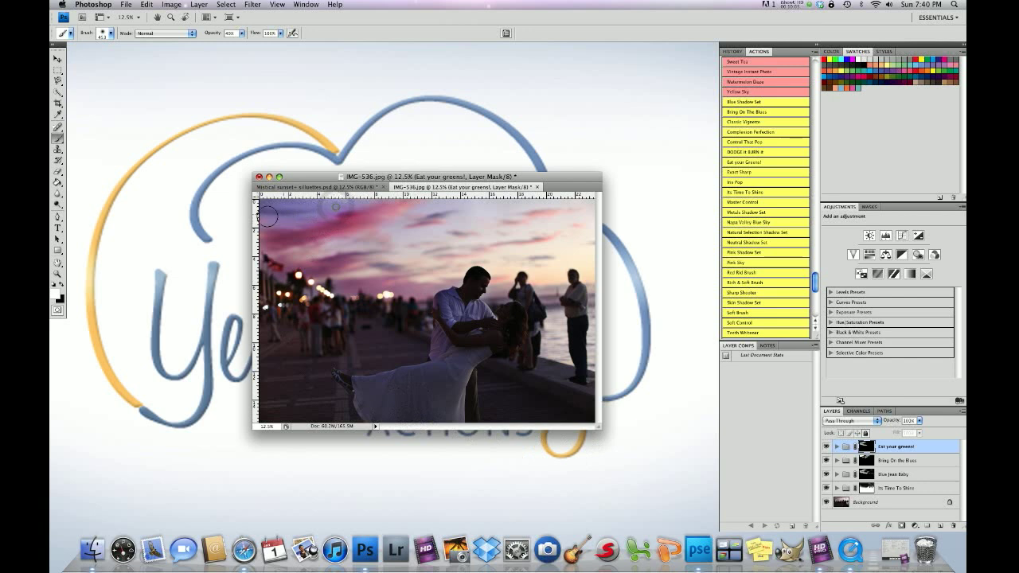
# Step: Compare the photo with and without the Eat your Greens! group, leaving the group visible
pyautogui.click(825, 446)
pyautogui.click(825, 447)
pyautogui.click(825, 446)
pyautogui.click(825, 446)
pyautogui.click(824, 447)
pyautogui.click(825, 447)
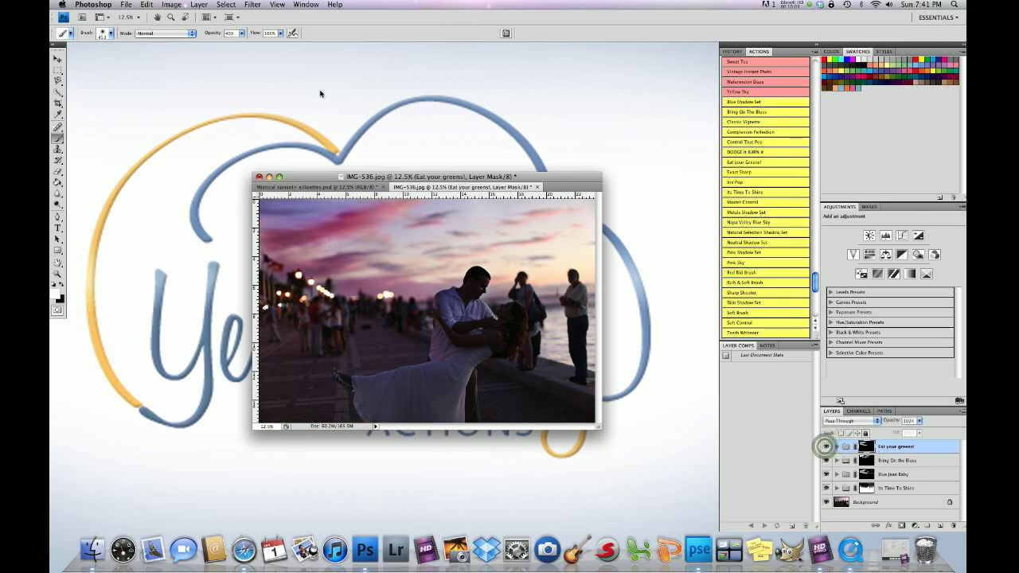
# Step: Raise the brush opacity to about 60%, touch up the Eat your Greens! effect in the pink clouds and undo the last stroke
pyautogui.click(241, 34)
pyautogui.moveTo(244, 41)
pyautogui.mouseDown()
pyautogui.moveTo(232, 42)
pyautogui.moveTo(248, 43)
pyautogui.mouseUp()
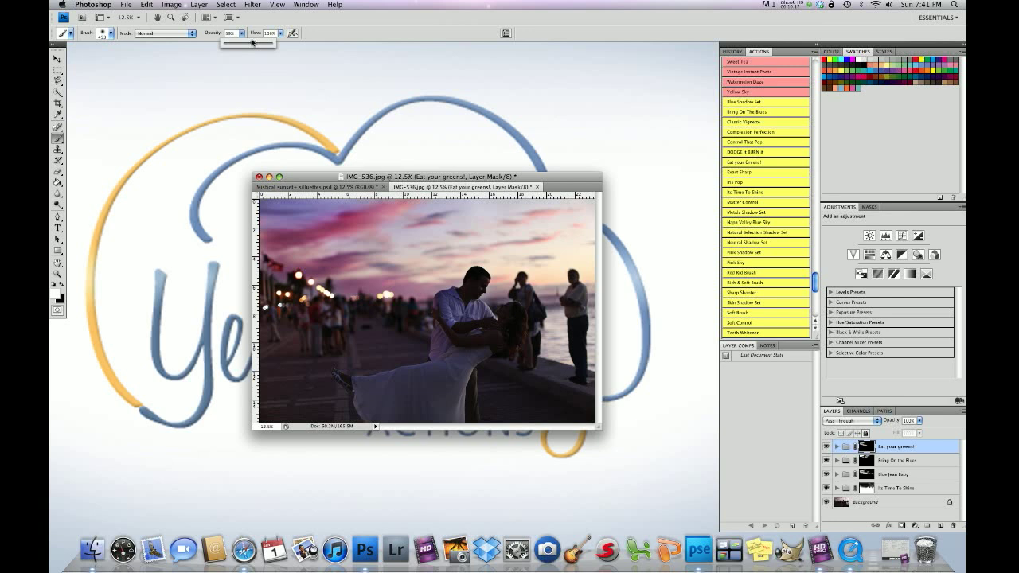
pyautogui.click(382, 213)
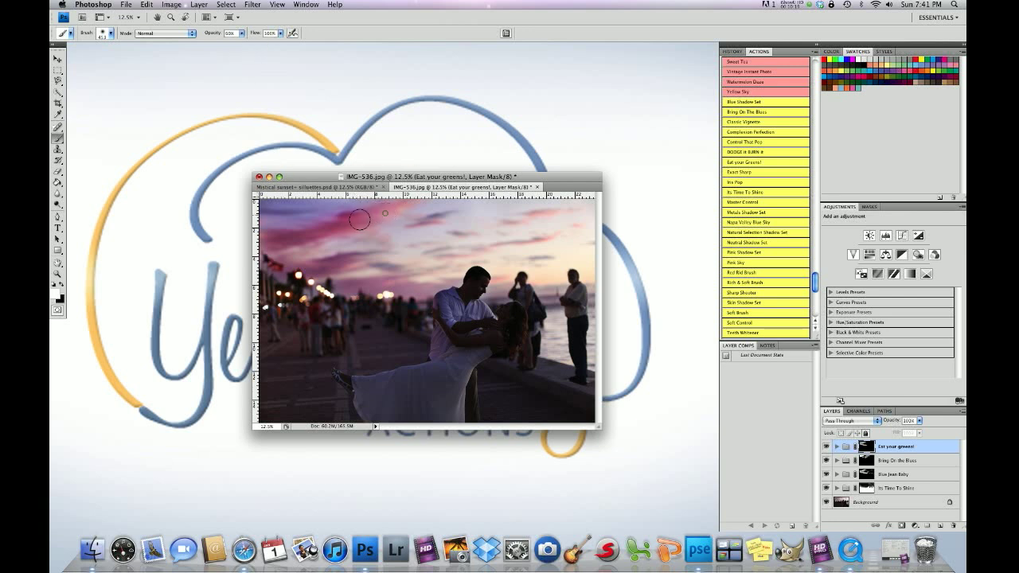
pyautogui.hotkey('ctrl', 'z')
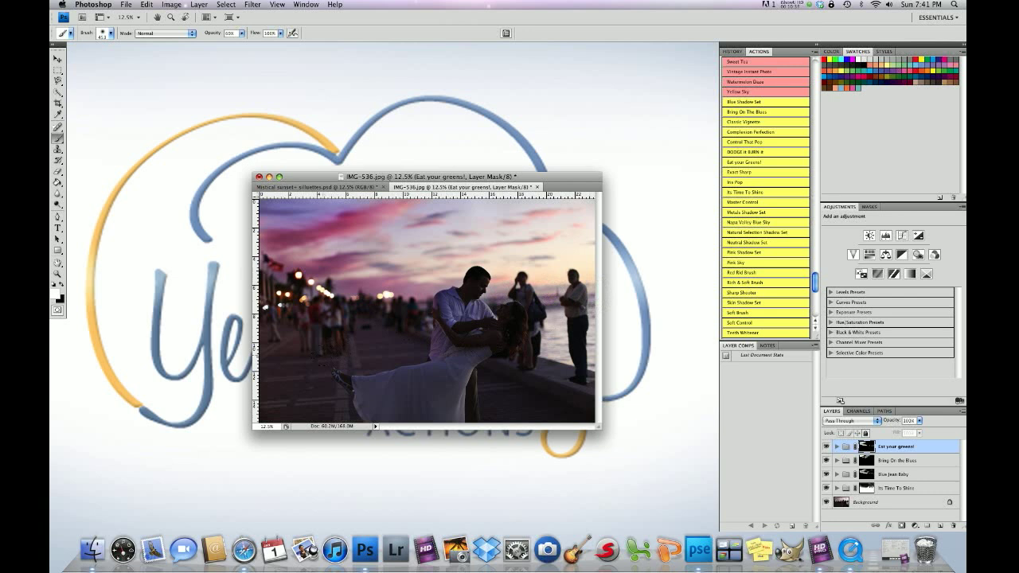
# Step: Run the DODGE n BURN action and darken the bright clouds by painting on the BURN it mask, using a roughly 715 px brush at about 30% opacity
pyautogui.click(747, 156)
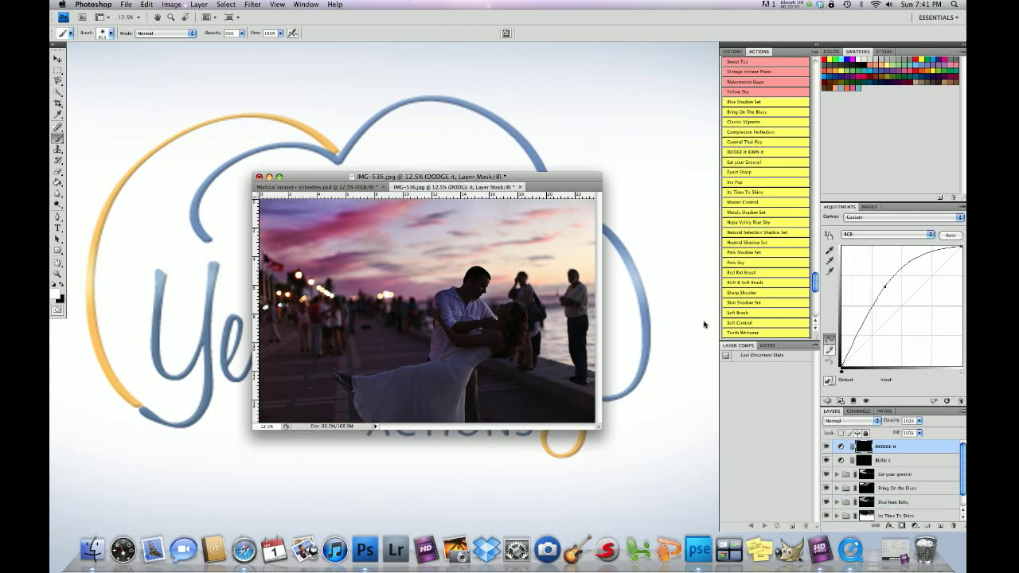
pyautogui.click(863, 460)
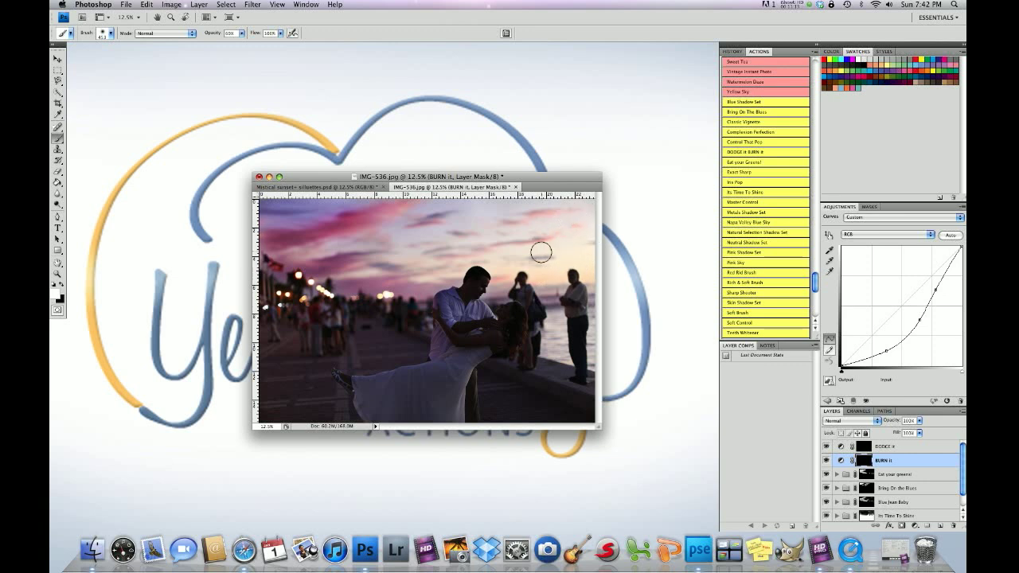
pyautogui.moveTo(243, 34); pyautogui.dragTo(218, 44)
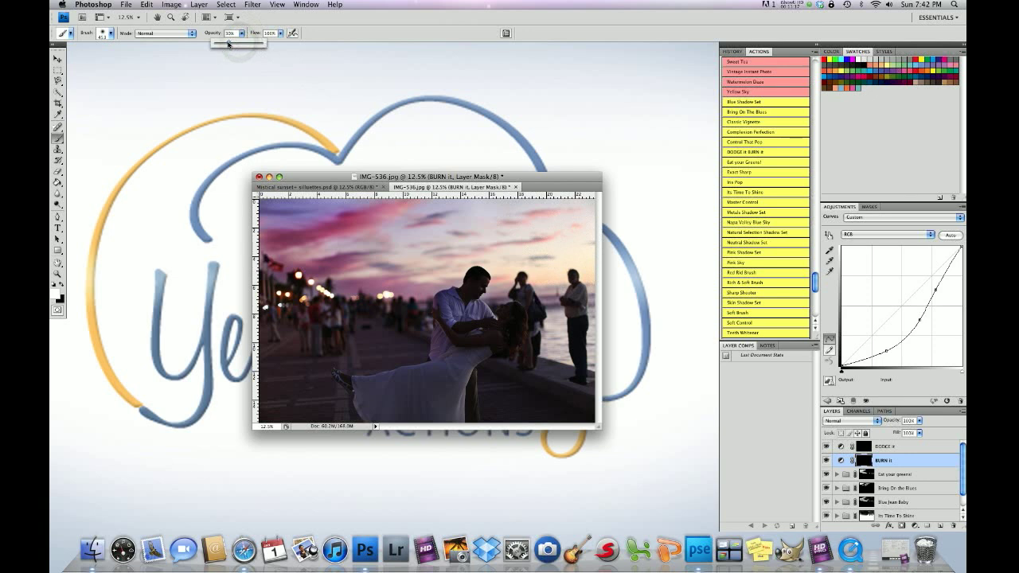
pyautogui.click(108, 33)
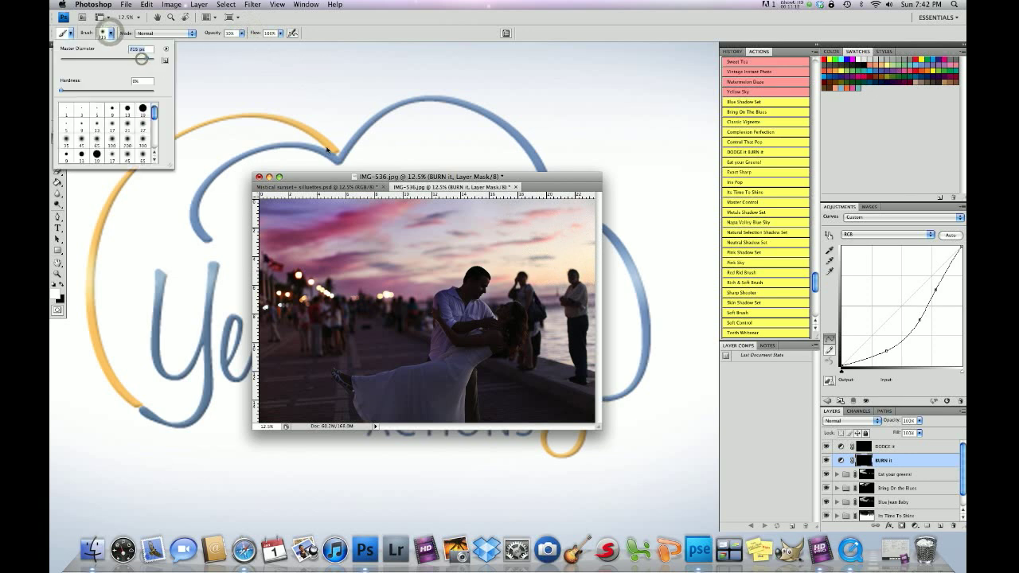
pyautogui.click(578, 228)
pyautogui.moveTo(558, 223)
pyautogui.mouseDown()
pyautogui.moveTo(437, 242)
pyautogui.moveTo(536, 245)
pyautogui.moveTo(564, 229)
pyautogui.moveTo(573, 247)
pyautogui.moveTo(505, 268)
pyautogui.mouseUp()
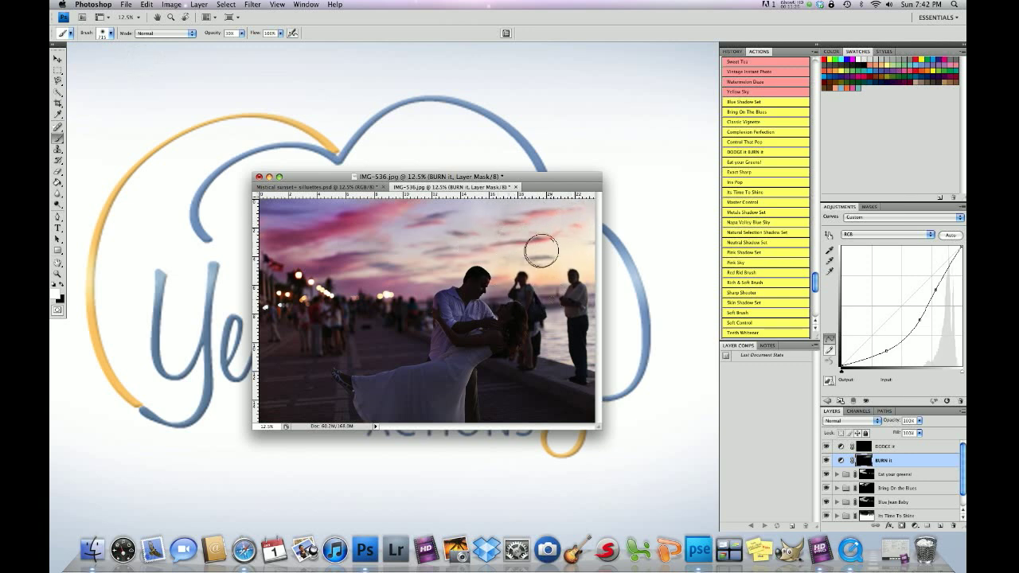
pyautogui.moveTo(580, 254)
pyautogui.mouseDown()
pyautogui.moveTo(601, 295)
pyautogui.moveTo(558, 270)
pyautogui.moveTo(594, 270)
pyautogui.moveTo(589, 204)
pyautogui.moveTo(505, 255)
pyautogui.moveTo(451, 266)
pyautogui.moveTo(487, 257)
pyautogui.moveTo(502, 279)
pyautogui.moveTo(546, 260)
pyautogui.moveTo(551, 291)
pyautogui.moveTo(587, 250)
pyautogui.moveTo(596, 253)
pyautogui.moveTo(491, 241)
pyautogui.moveTo(589, 221)
pyautogui.moveTo(485, 228)
pyautogui.moveTo(440, 267)
pyautogui.moveTo(457, 252)
pyautogui.mouseUp()
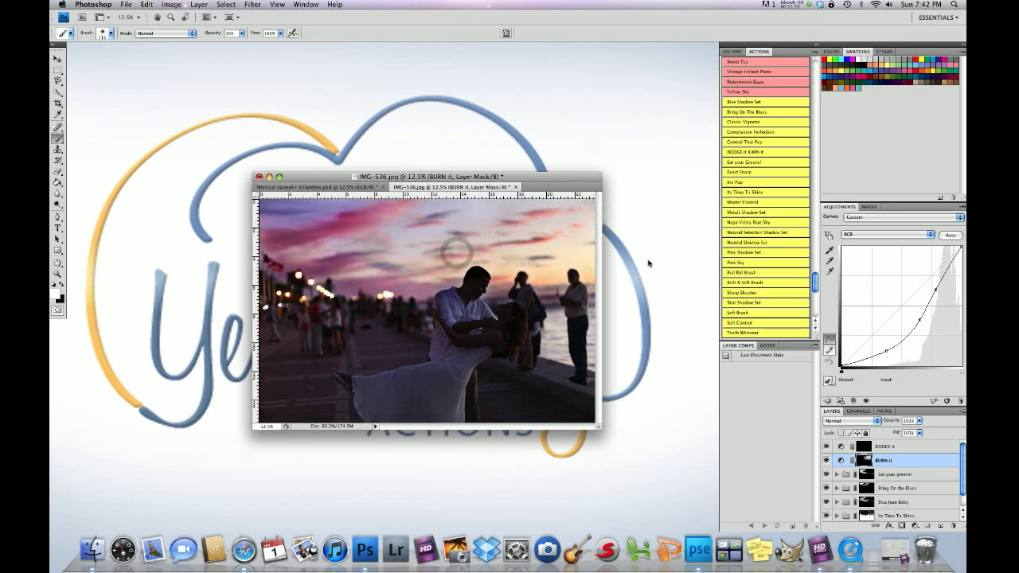
pyautogui.moveTo(540, 217); pyautogui.dragTo(424, 213)
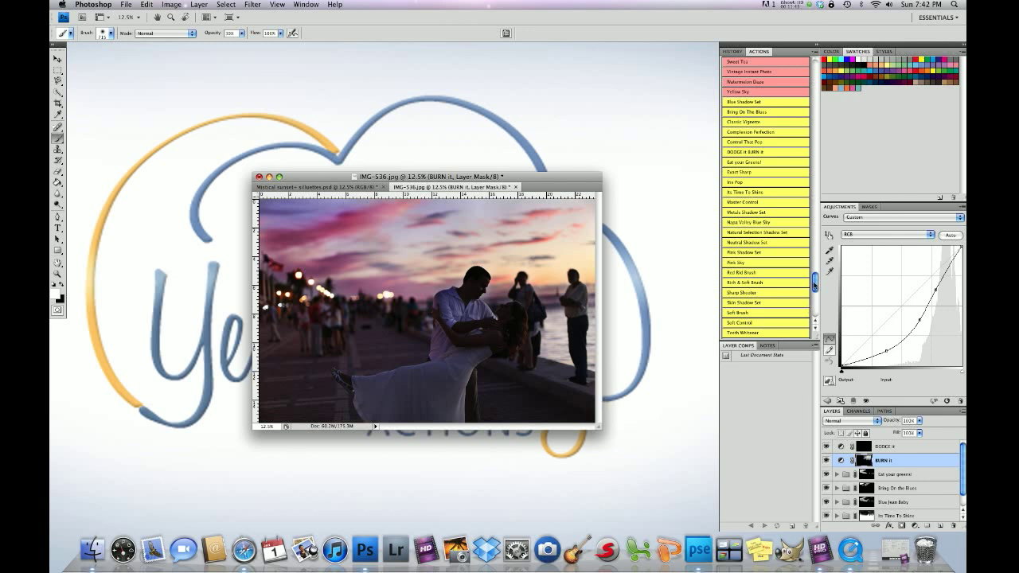
# Step: Run the Autumn Ease action and reduce its effect in the sky by painting black on its mask with a roughly 1242 px brush at about 50% opacity
pyautogui.moveTo(815, 281); pyautogui.dragTo(816, 293)
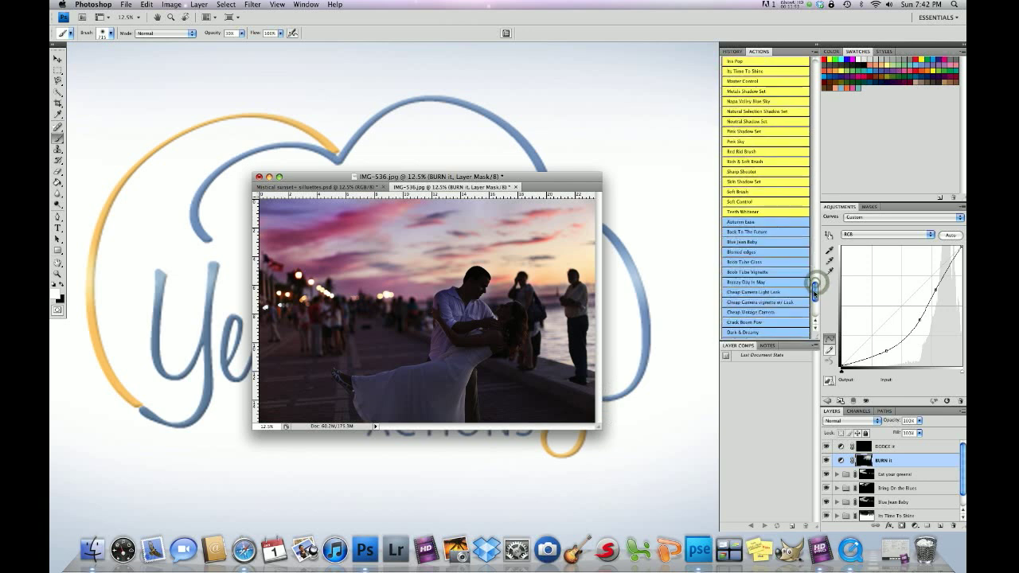
pyautogui.click(733, 224)
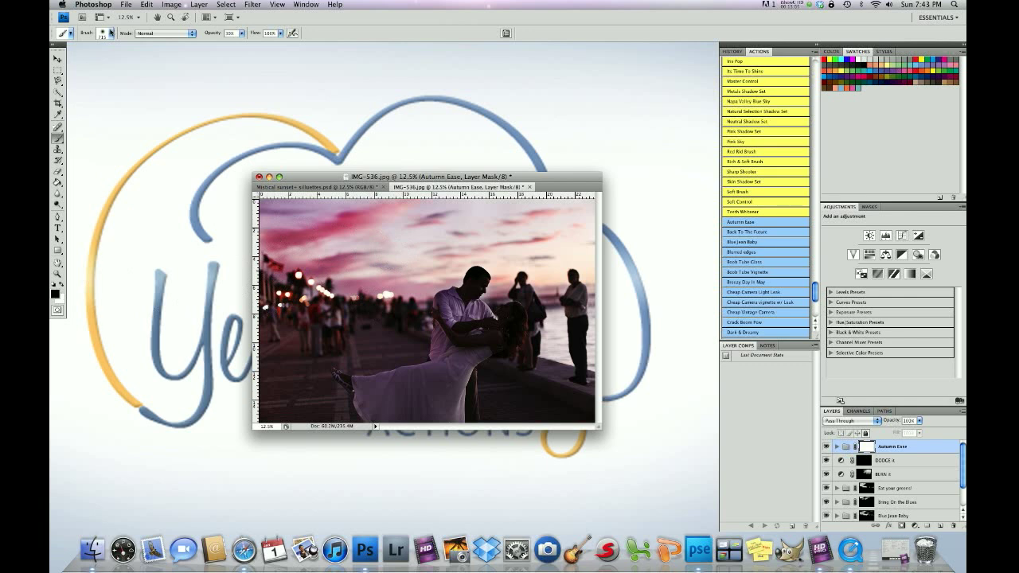
pyautogui.click(111, 32)
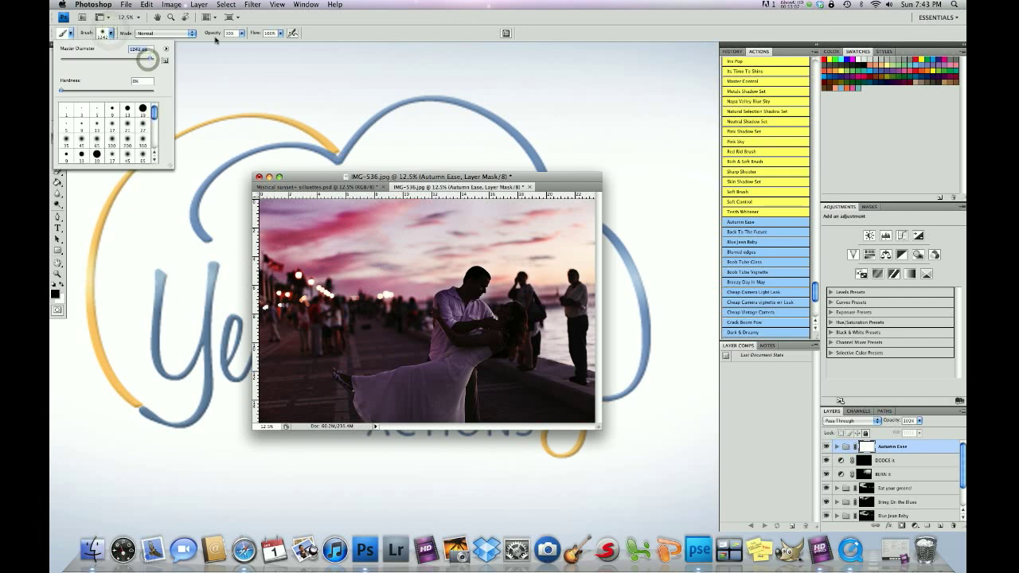
pyautogui.moveTo(242, 32); pyautogui.dragTo(251, 46)
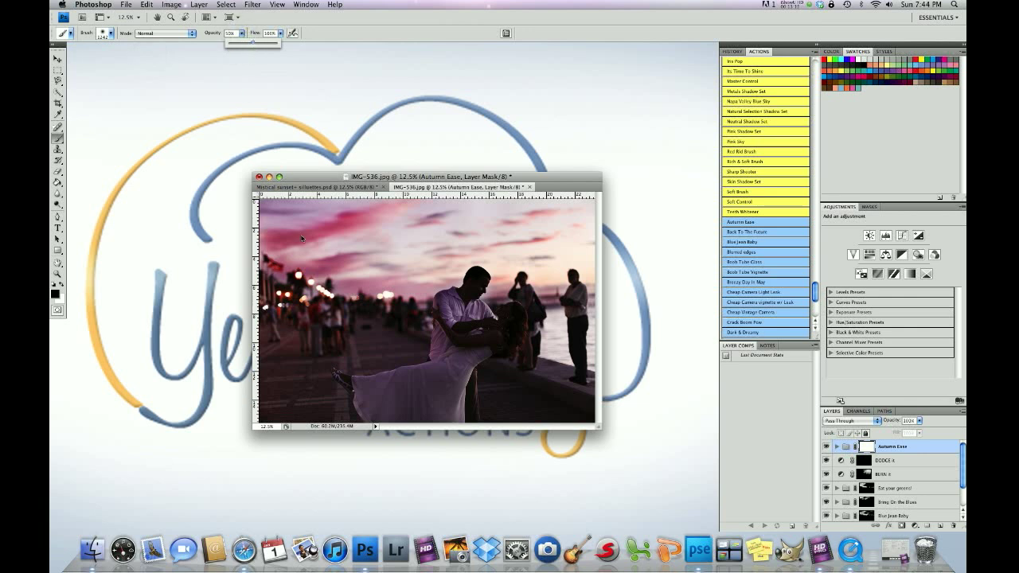
pyautogui.click(396, 234)
pyautogui.moveTo(367, 232)
pyautogui.mouseDown()
pyautogui.moveTo(510, 221)
pyautogui.moveTo(414, 231)
pyautogui.moveTo(420, 239)
pyautogui.moveTo(399, 257)
pyautogui.moveTo(446, 255)
pyautogui.moveTo(387, 266)
pyautogui.moveTo(416, 268)
pyautogui.moveTo(304, 249)
pyautogui.moveTo(401, 250)
pyautogui.moveTo(267, 228)
pyautogui.moveTo(408, 236)
pyautogui.moveTo(257, 222)
pyautogui.moveTo(582, 217)
pyautogui.moveTo(557, 229)
pyautogui.moveTo(371, 226)
pyautogui.moveTo(470, 252)
pyautogui.moveTo(451, 250)
pyautogui.moveTo(421, 271)
pyautogui.moveTo(444, 260)
pyautogui.moveTo(319, 261)
pyautogui.moveTo(371, 242)
pyautogui.moveTo(268, 225)
pyautogui.moveTo(583, 228)
pyautogui.moveTo(536, 238)
pyautogui.moveTo(548, 238)
pyautogui.moveTo(550, 251)
pyautogui.moveTo(540, 230)
pyautogui.moveTo(297, 222)
pyautogui.moveTo(295, 244)
pyautogui.moveTo(442, 274)
pyautogui.moveTo(426, 334)
pyautogui.moveTo(447, 354)
pyautogui.moveTo(476, 340)
pyautogui.moveTo(428, 390)
pyautogui.moveTo(462, 356)
pyautogui.moveTo(389, 390)
pyautogui.moveTo(443, 332)
pyautogui.moveTo(468, 333)
pyautogui.moveTo(433, 396)
pyautogui.mouseUp()
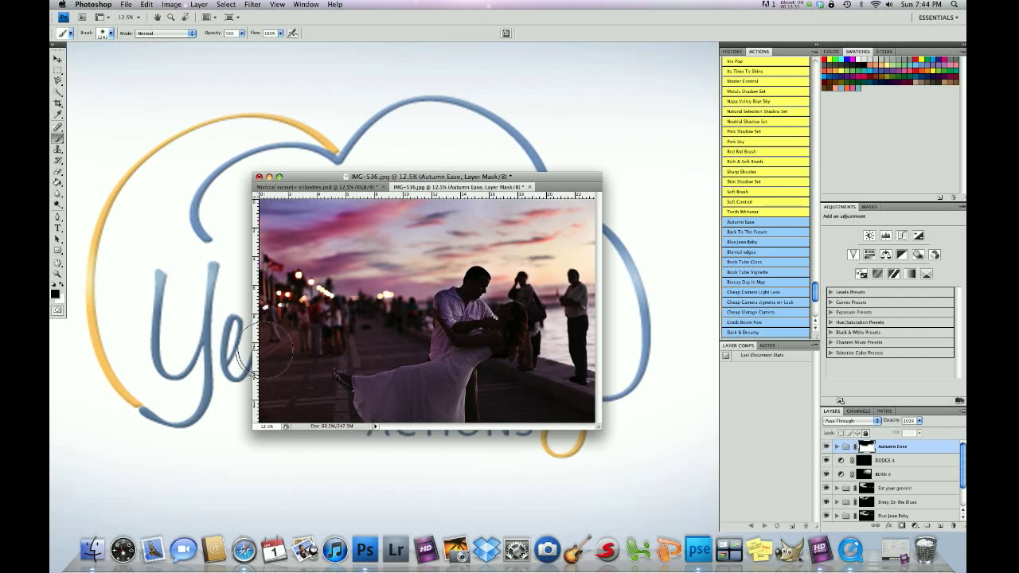
# Step: Paint further black strokes on the Autumn Ease mask over the clouds and horizon to soften the effect across the whole sky
pyautogui.click(386, 236)
pyautogui.click(528, 226)
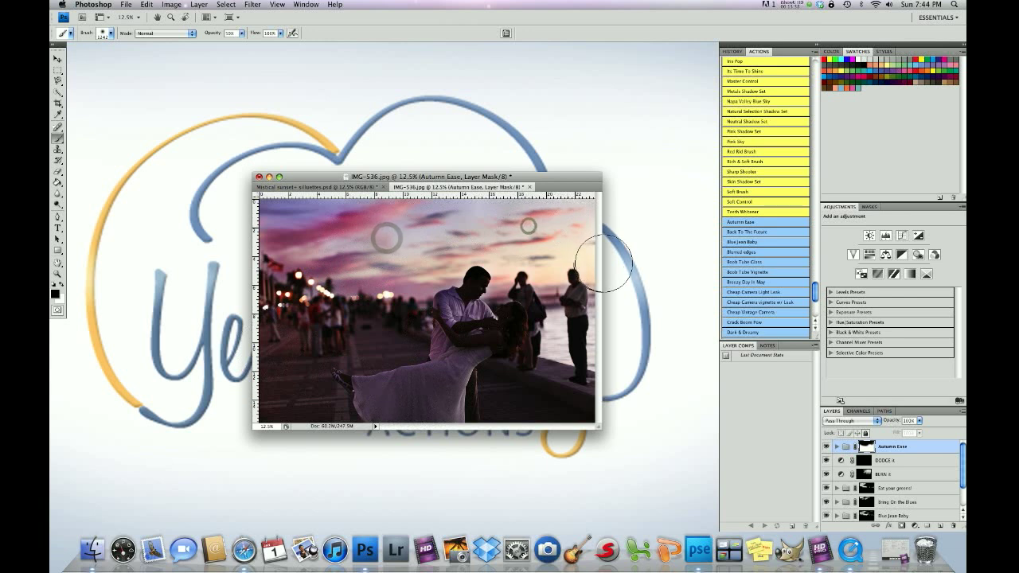
pyautogui.click(560, 241)
pyautogui.click(525, 231)
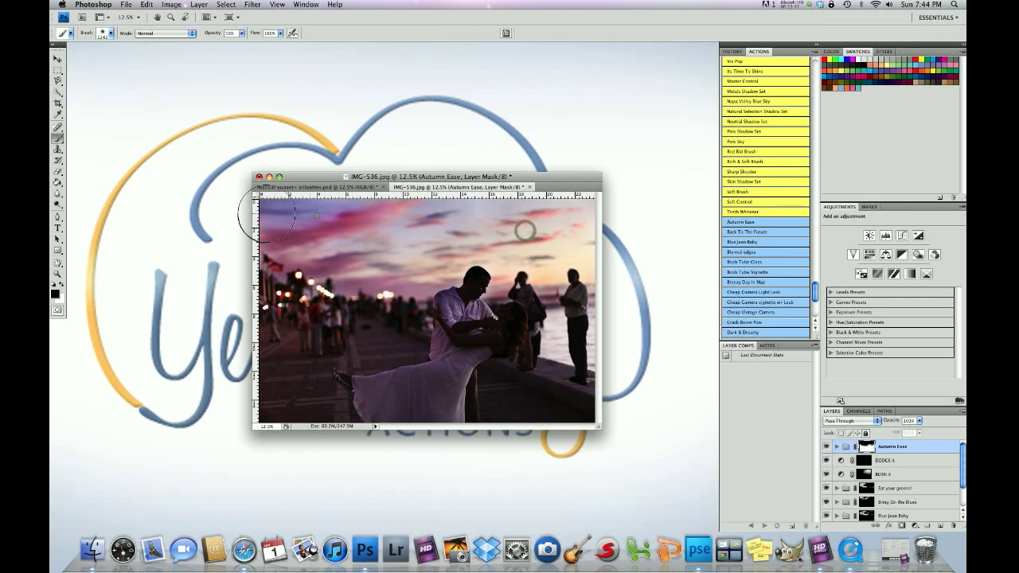
pyautogui.click(404, 272)
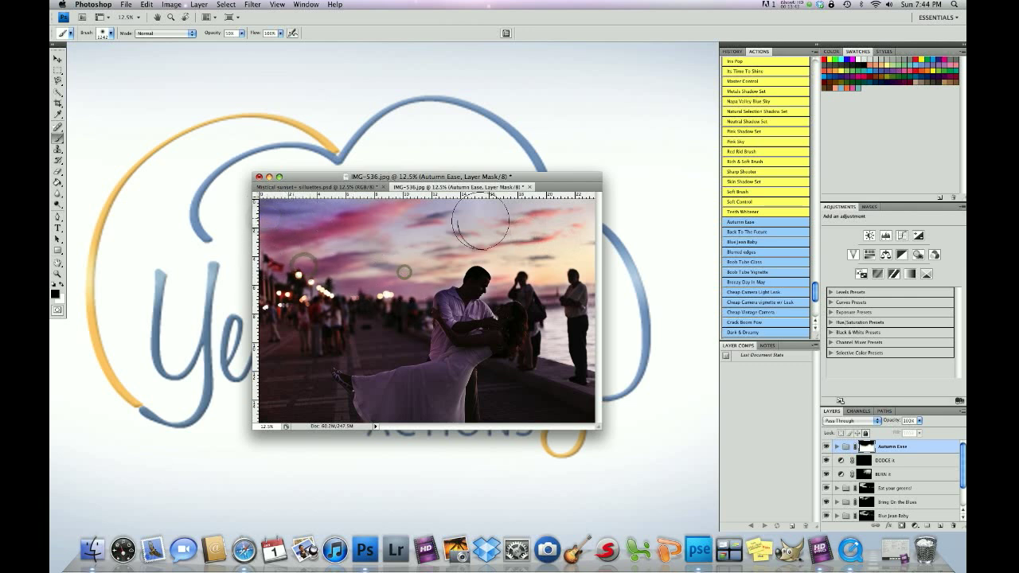
# Step: Reduce the brush to about 715 px and paint black on the Autumn Ease mask along the horizon and sky around the silhouetted bystanders
pyautogui.click(109, 38)
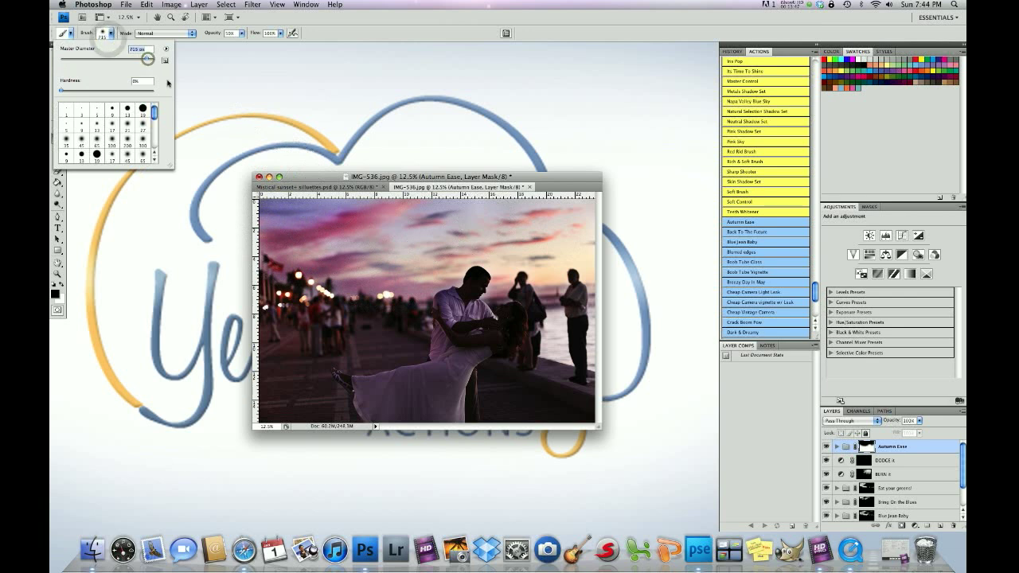
pyautogui.click(551, 293)
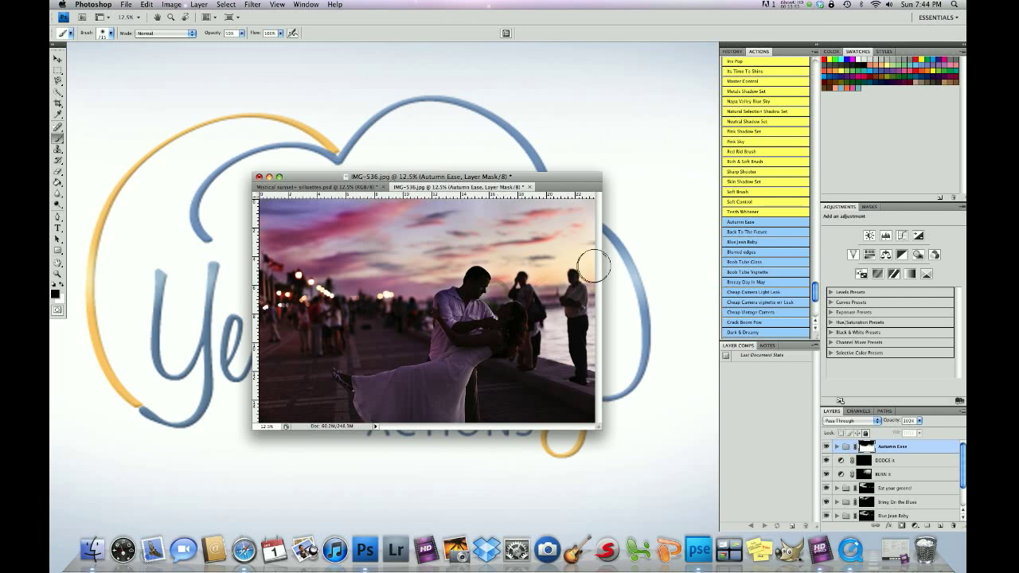
pyautogui.click(545, 279)
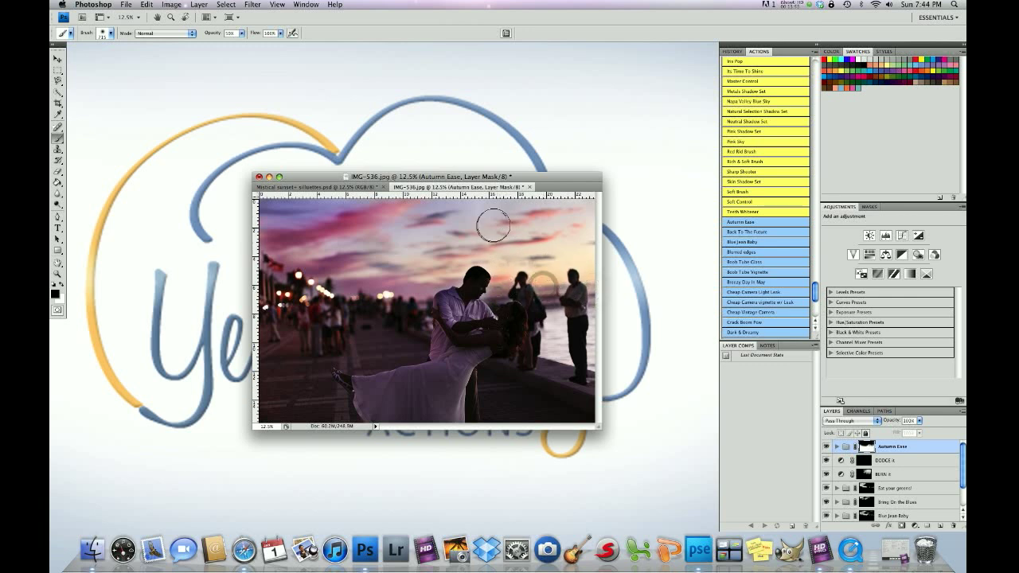
pyautogui.click(543, 271)
pyautogui.click(563, 245)
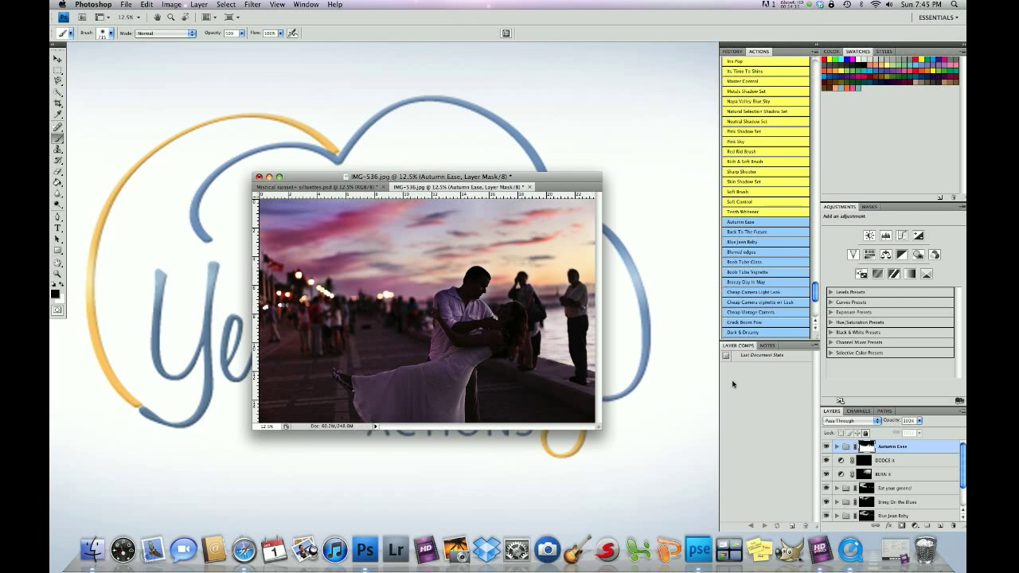
# Step: Run the Sunny Flare action on the photo
pyautogui.moveTo(815, 292); pyautogui.dragTo(815, 299)
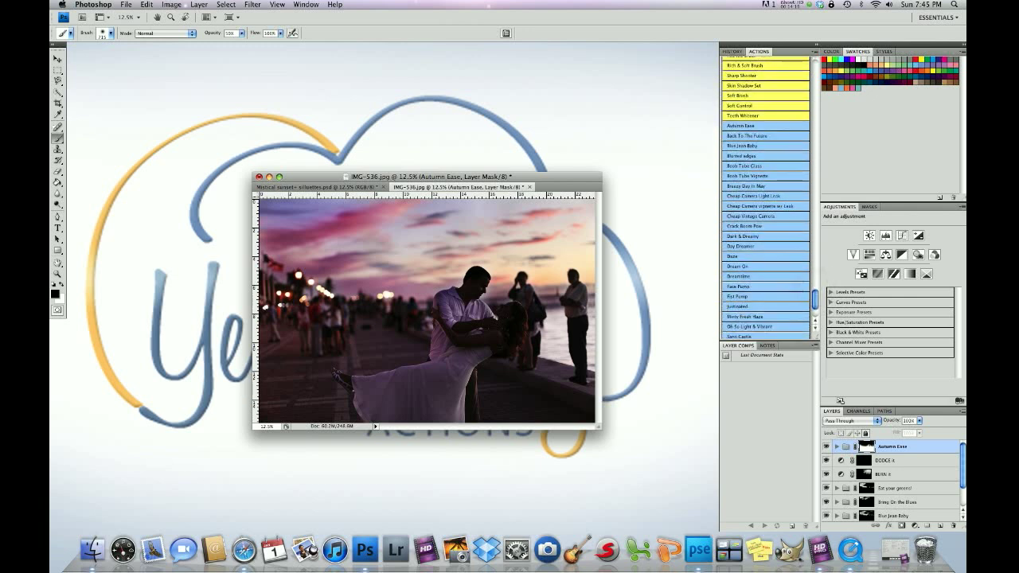
pyautogui.scroll(-3, 743, 334)
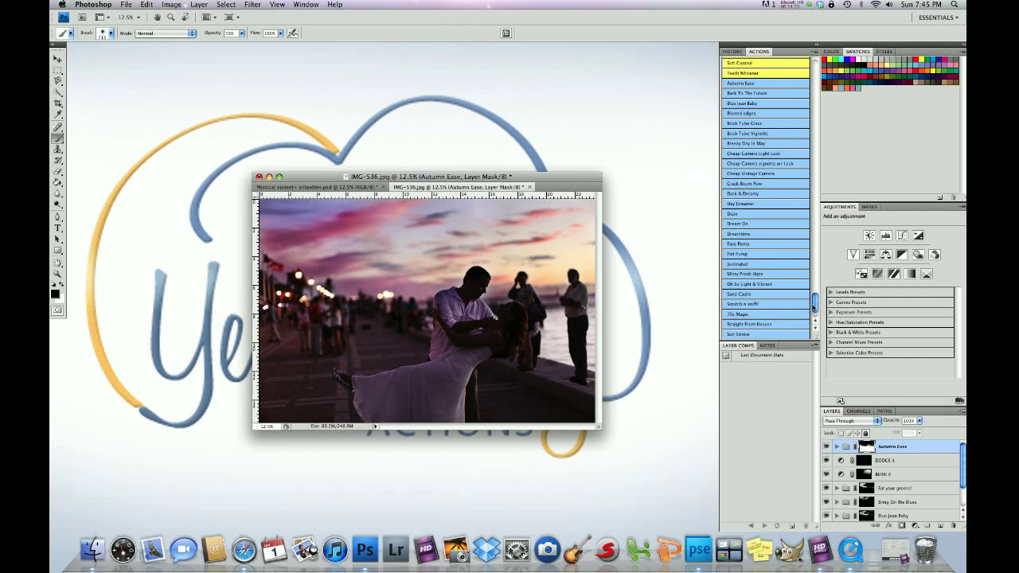
pyautogui.scroll(-3, 815, 307)
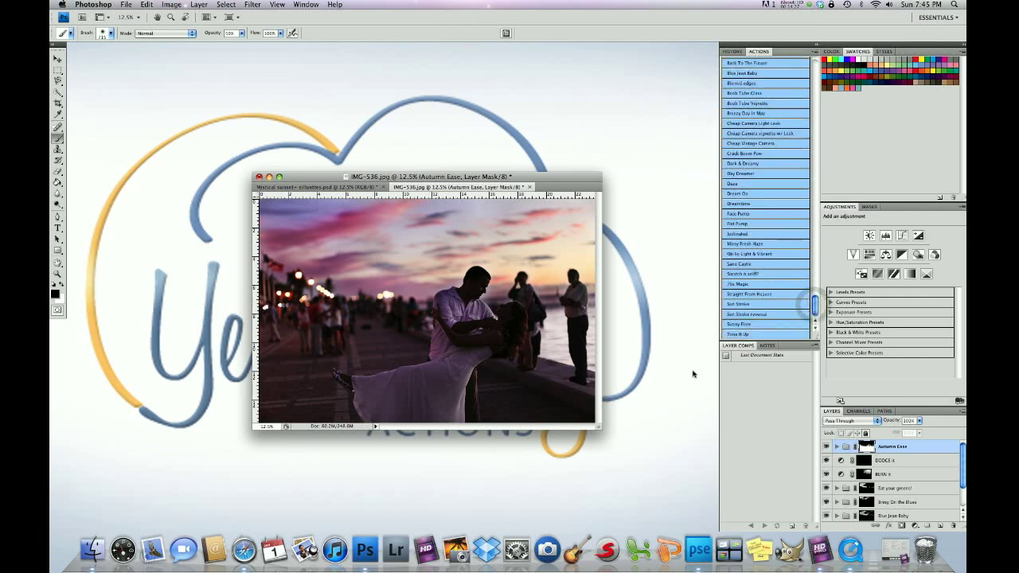
pyautogui.click(738, 326)
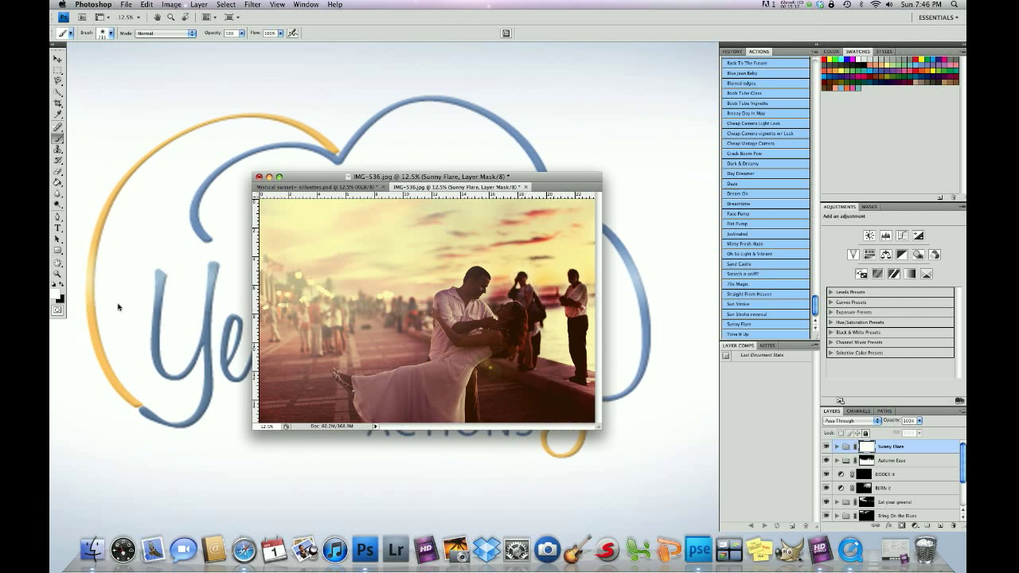
# Step: Start painting the Sunny Flare effect out of the clouds with a black brush of roughly 1023 px at about 25% opacity
pyautogui.click(62, 288)
pyautogui.click(112, 35)
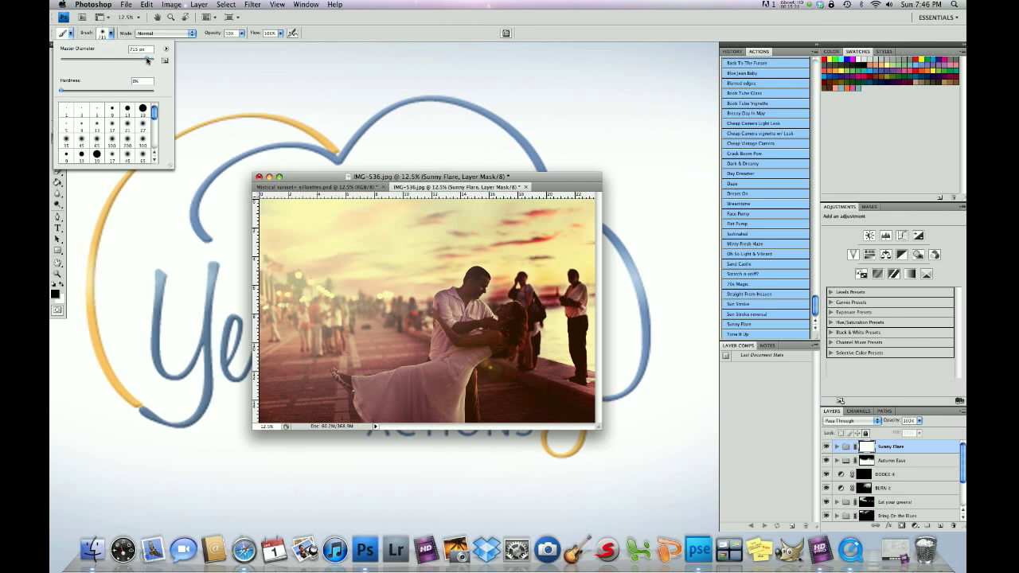
pyautogui.moveTo(147, 59); pyautogui.dragTo(150, 60)
pyautogui.press('Return')
pyautogui.click(242, 32)
pyautogui.moveTo(242, 42); pyautogui.dragTo(232, 42)
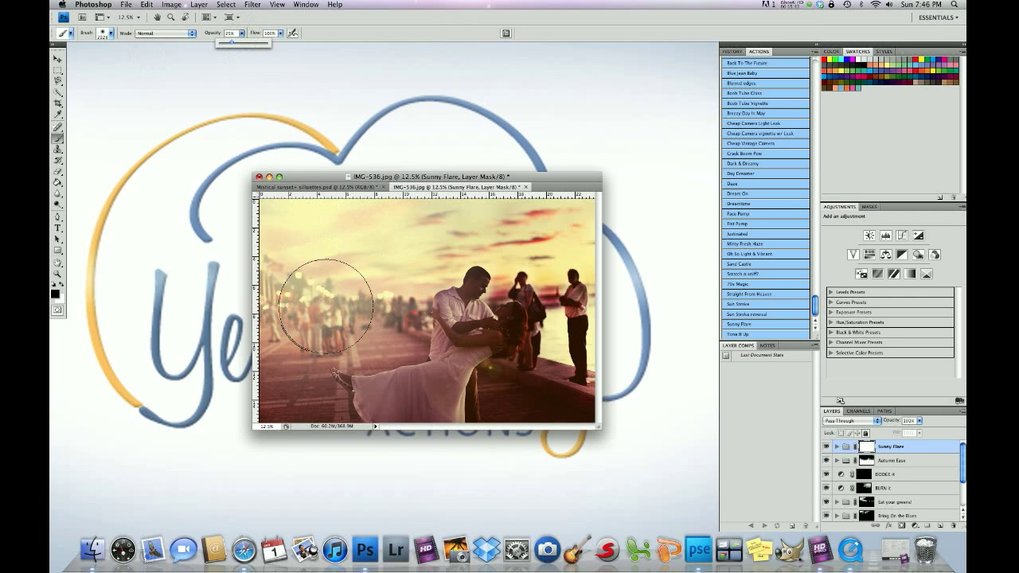
pyautogui.click(367, 255)
pyautogui.moveTo(368, 254)
pyautogui.mouseDown()
pyautogui.moveTo(321, 234)
pyautogui.moveTo(256, 238)
pyautogui.moveTo(403, 247)
pyautogui.mouseUp()
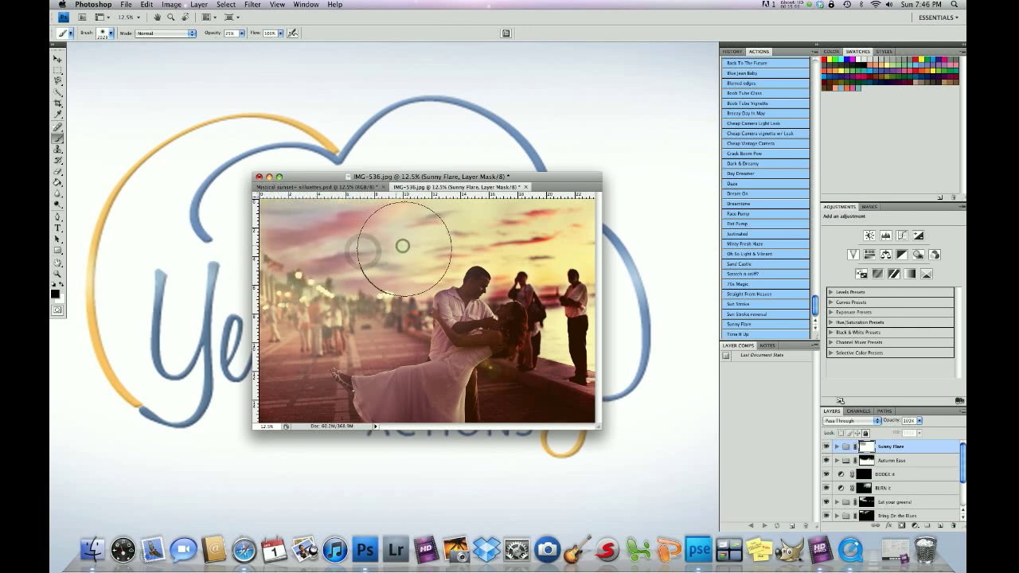
# Step: Paint more black strokes on the Sunny Flare mask across the sky above the street lights to restore the pink and purple clouds
pyautogui.click(364, 241)
pyautogui.moveTo(244, 237)
pyautogui.mouseDown()
pyautogui.moveTo(287, 238)
pyautogui.moveTo(231, 223)
pyautogui.moveTo(278, 199)
pyautogui.mouseUp()
pyautogui.moveTo(393, 223)
pyautogui.mouseDown()
pyautogui.moveTo(315, 215)
pyautogui.moveTo(320, 225)
pyautogui.moveTo(418, 238)
pyautogui.moveTo(365, 263)
pyautogui.moveTo(402, 266)
pyautogui.moveTo(415, 262)
pyautogui.moveTo(332, 234)
pyautogui.mouseUp()
pyautogui.moveTo(400, 258)
pyautogui.mouseDown()
pyautogui.moveTo(365, 234)
pyautogui.moveTo(423, 227)
pyautogui.moveTo(372, 251)
pyautogui.mouseUp()
pyautogui.moveTo(417, 224)
pyautogui.mouseDown()
pyautogui.moveTo(335, 245)
pyautogui.moveTo(271, 225)
pyautogui.mouseUp()
pyautogui.moveTo(380, 268)
pyautogui.mouseDown()
pyautogui.moveTo(371, 245)
pyautogui.moveTo(235, 221)
pyautogui.moveTo(380, 239)
pyautogui.moveTo(255, 216)
pyautogui.mouseUp()
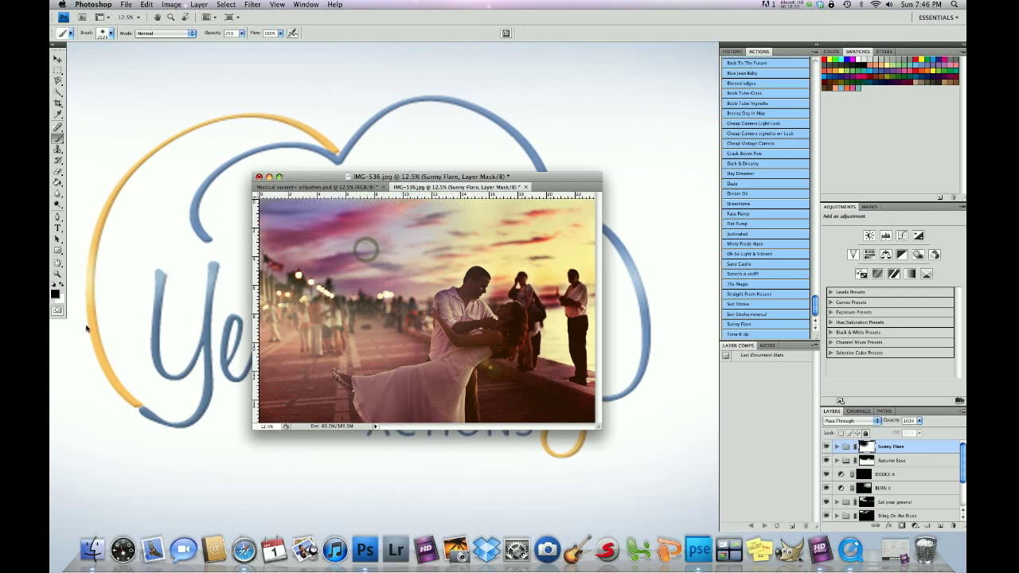
# Step: Lower the brush opacity further and lightly paint the Sunny Flare mask in the sky just above the couple
pyautogui.moveTo(241, 34); pyautogui.dragTo(236, 41)
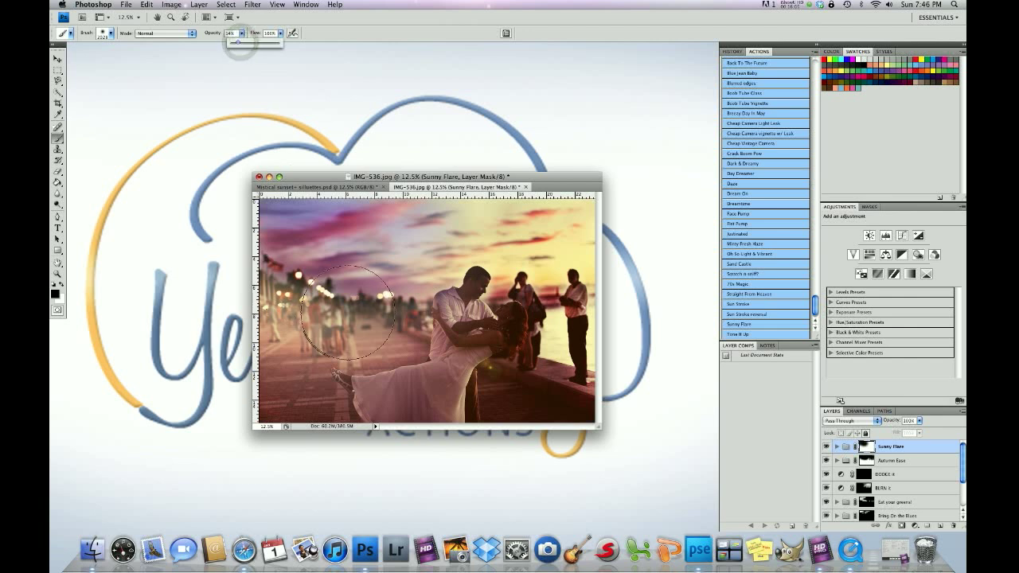
pyautogui.moveTo(234, 43); pyautogui.dragTo(231, 43)
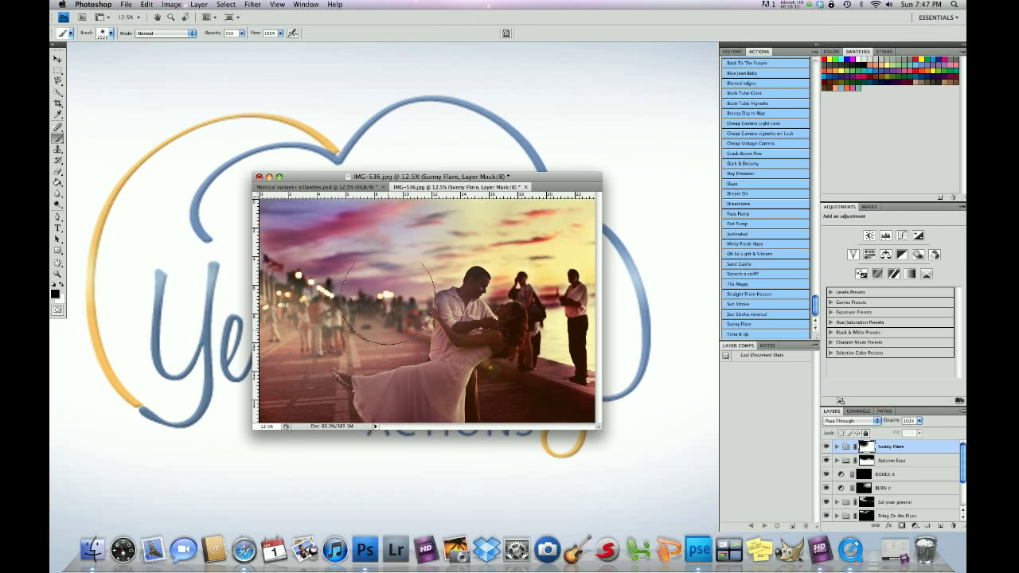
pyautogui.click(445, 231)
# Step: Compare the edit with the original IMG-536.jpg snapshot in the history and return to the latest brush state
pyautogui.click(732, 52)
pyautogui.click(754, 69)
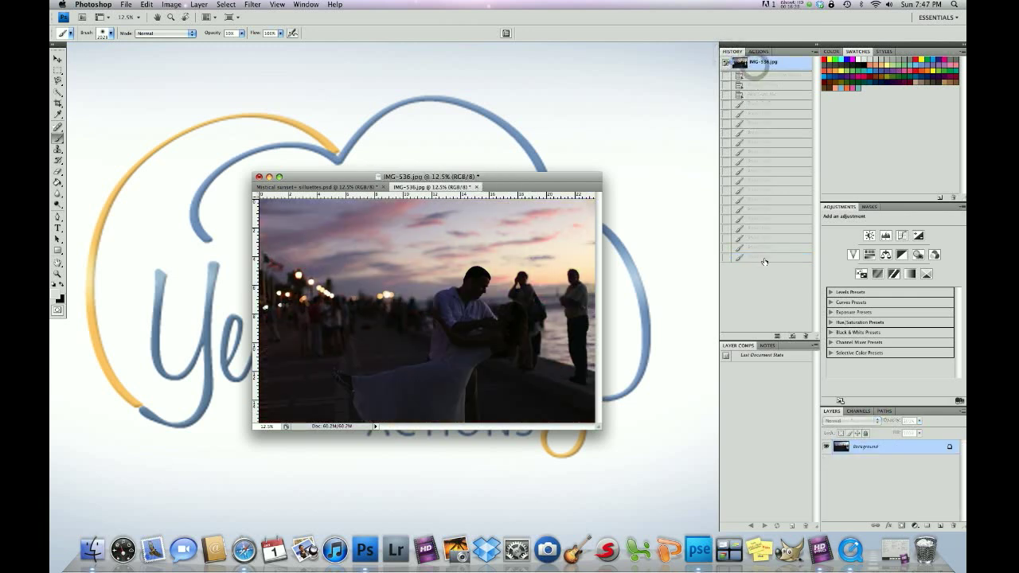
pyautogui.click(764, 258)
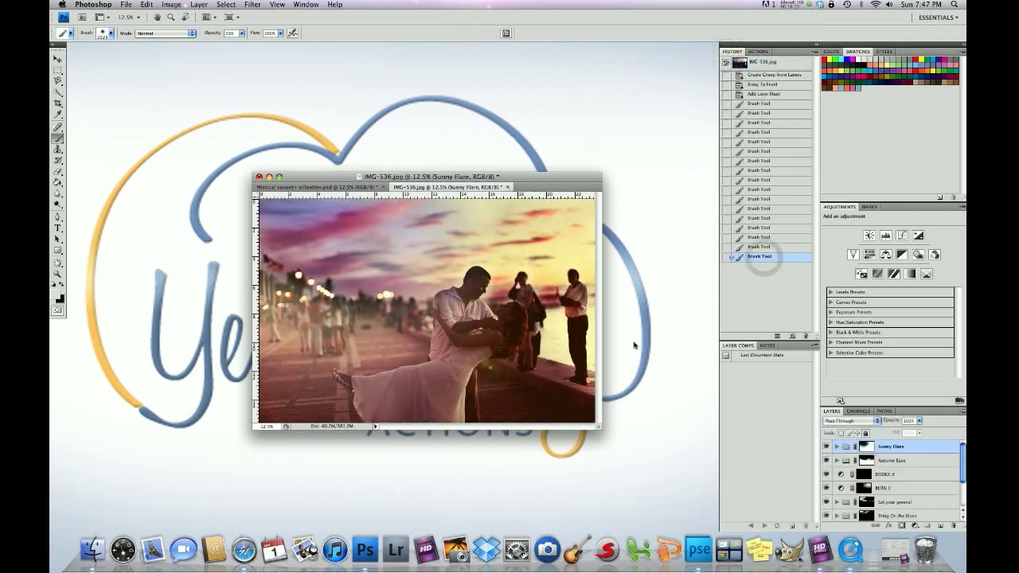